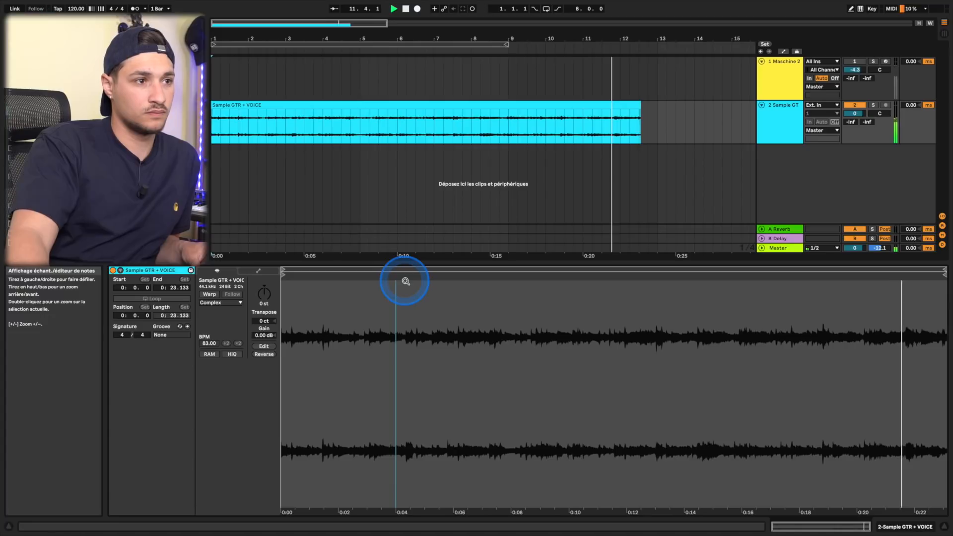
Stop the playback, turn on the metronome and play the unwarped Sample GTR + VOICE clip against it.
key(space)
click(265, 82)
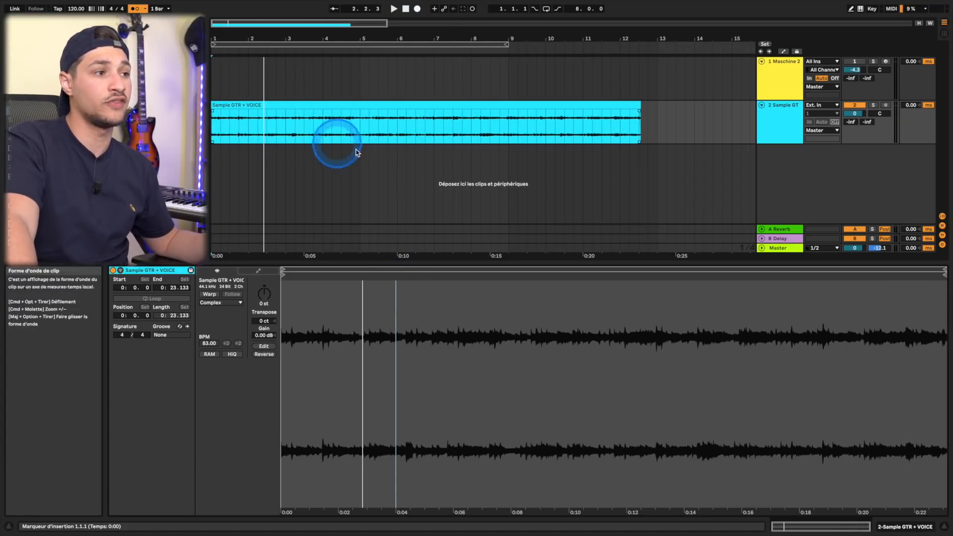
click(492, 194)
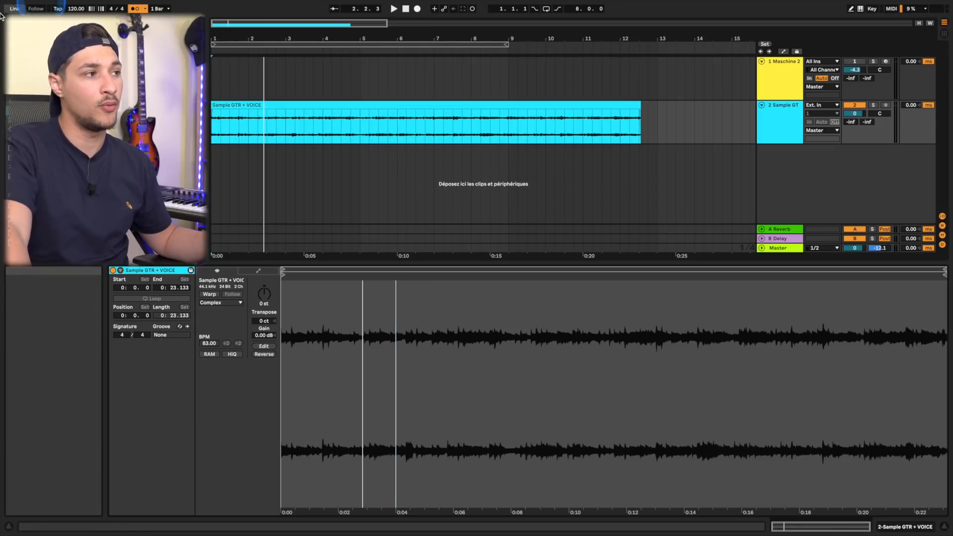
click(87, 12)
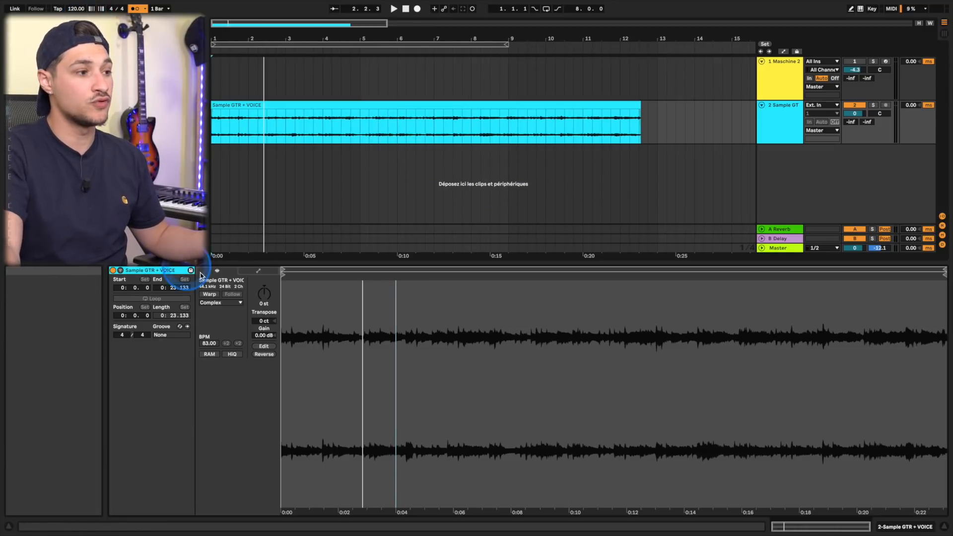
click(76, 6)
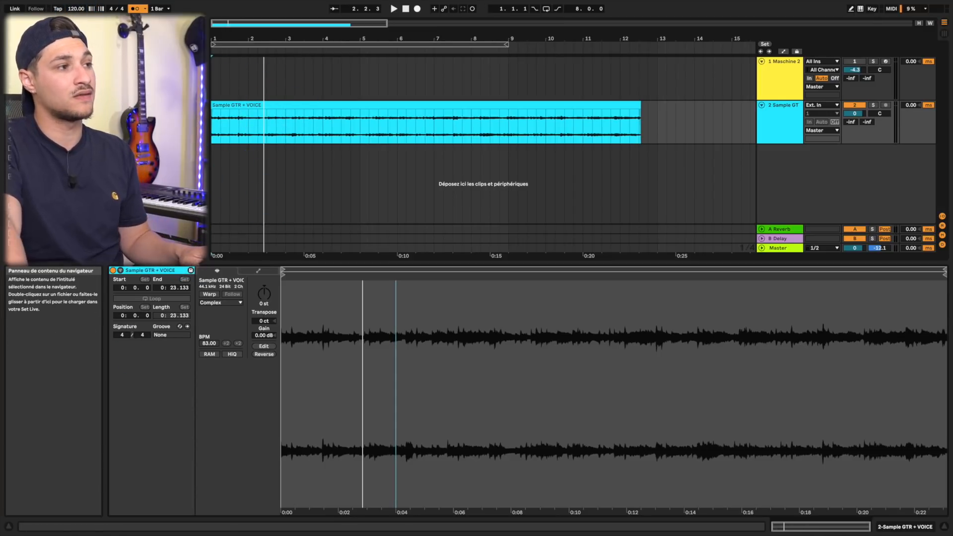
key(space)
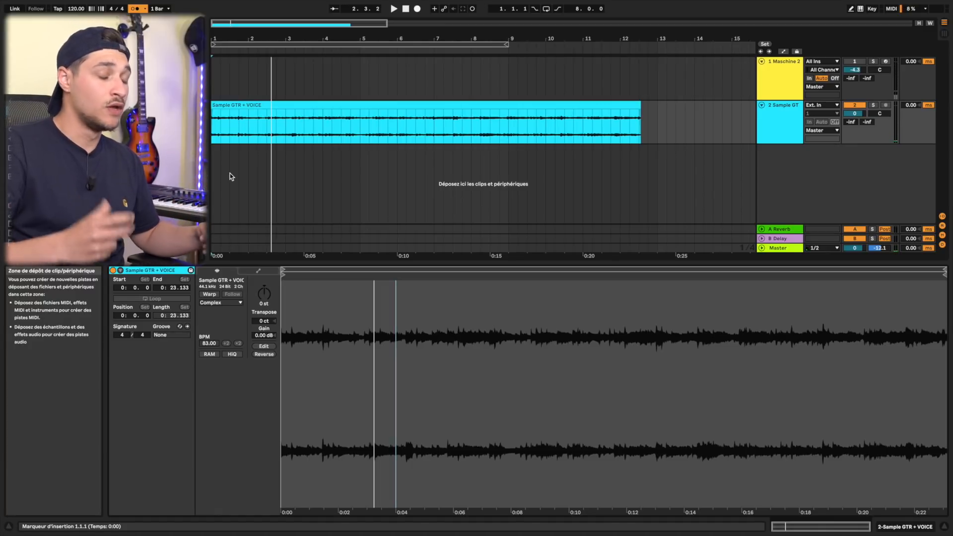
Enable warping on the clip while keeping its current timing, and set its segment BPM to 83.
click(210, 294)
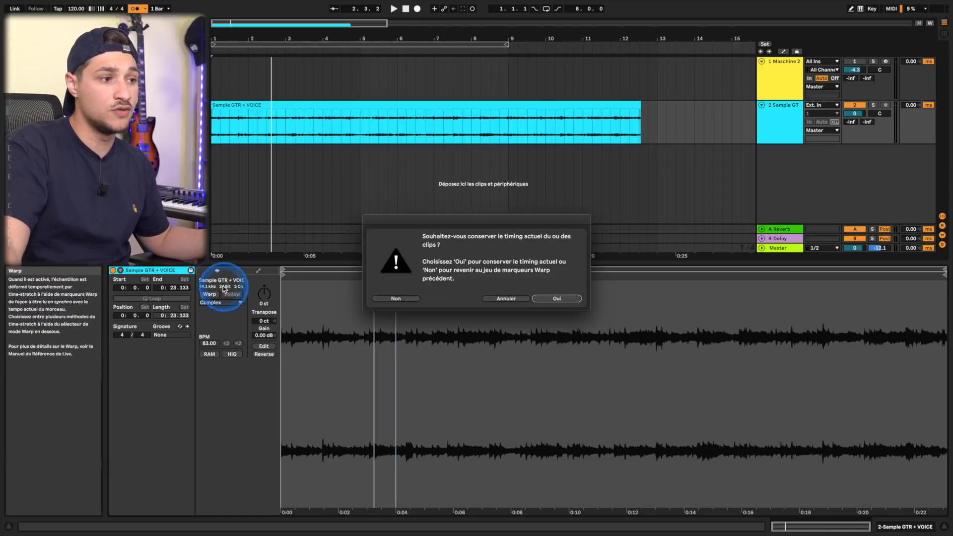
click(562, 299)
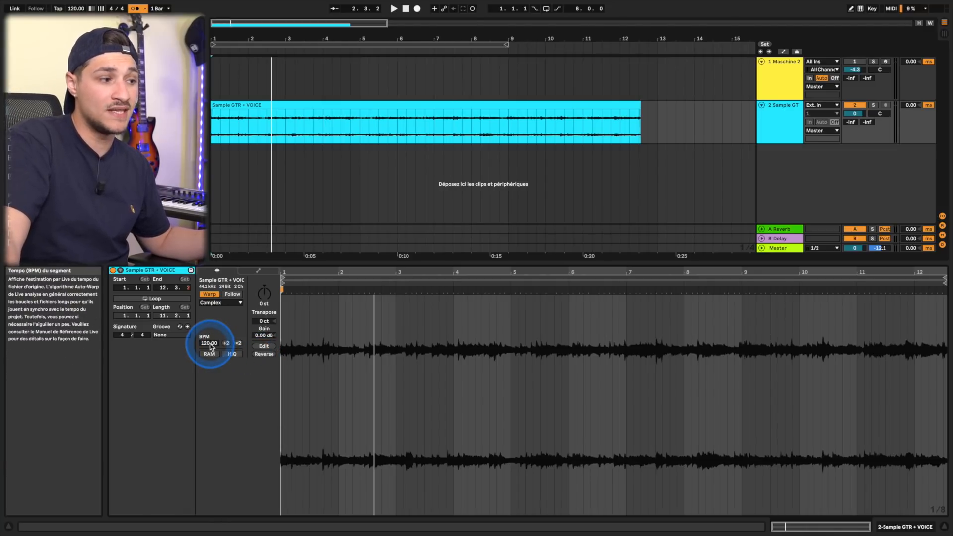
drag(210, 344, 209, 344)
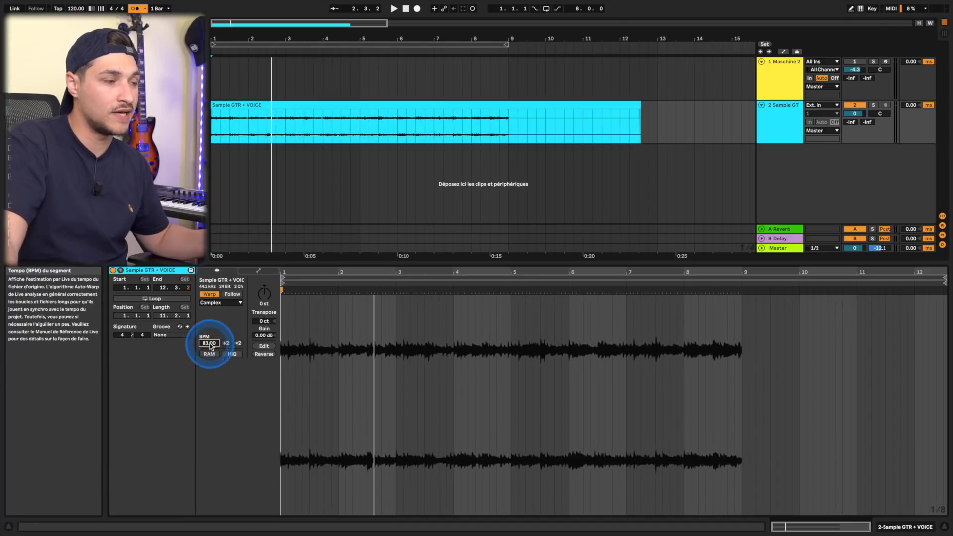
Play the 83 BPM clip from the beginning to check its timing against the metronome.
click(385, 245)
key(space)
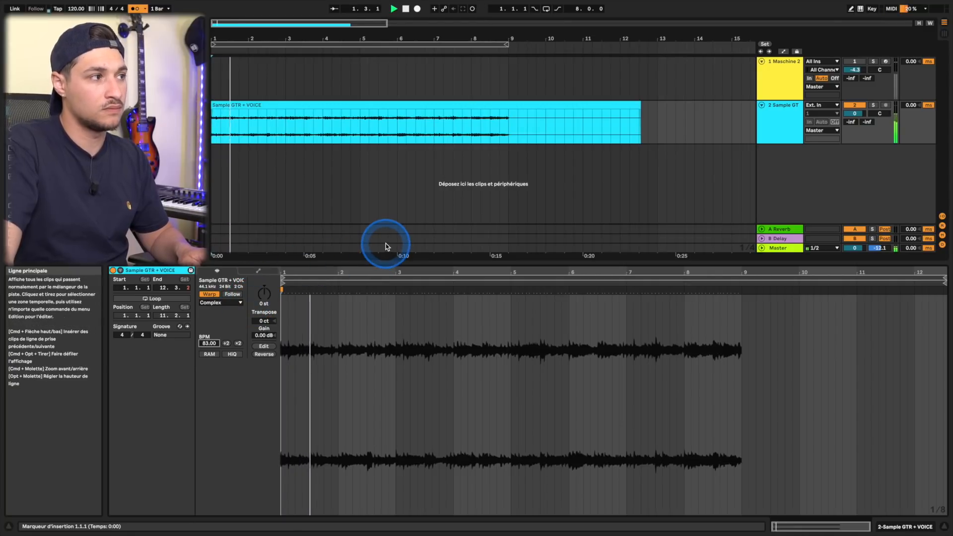
key(space)
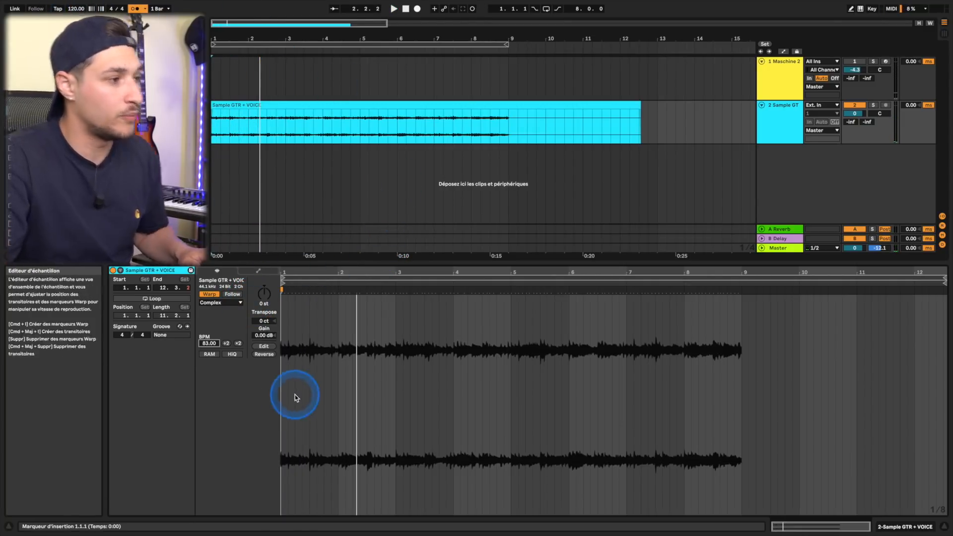
Turn off the clip's warping and check the start marker against the very beginning of the sample.
click(194, 350)
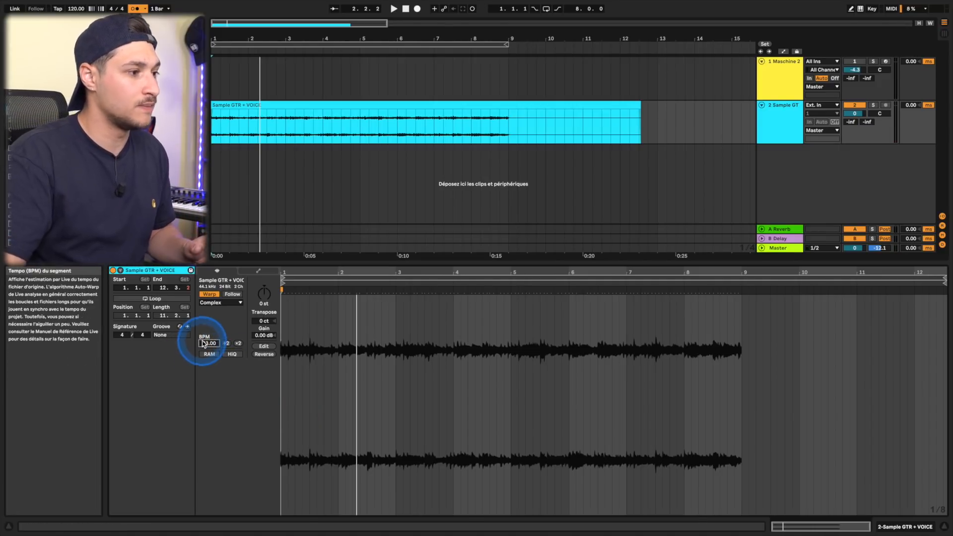
click(210, 294)
mouse_move(292, 279)
mouse_down()
mouse_move(310, 300)
mouse_move(298, 286)
mouse_move(319, 276)
mouse_move(259, 283)
mouse_move(279, 277)
mouse_up()
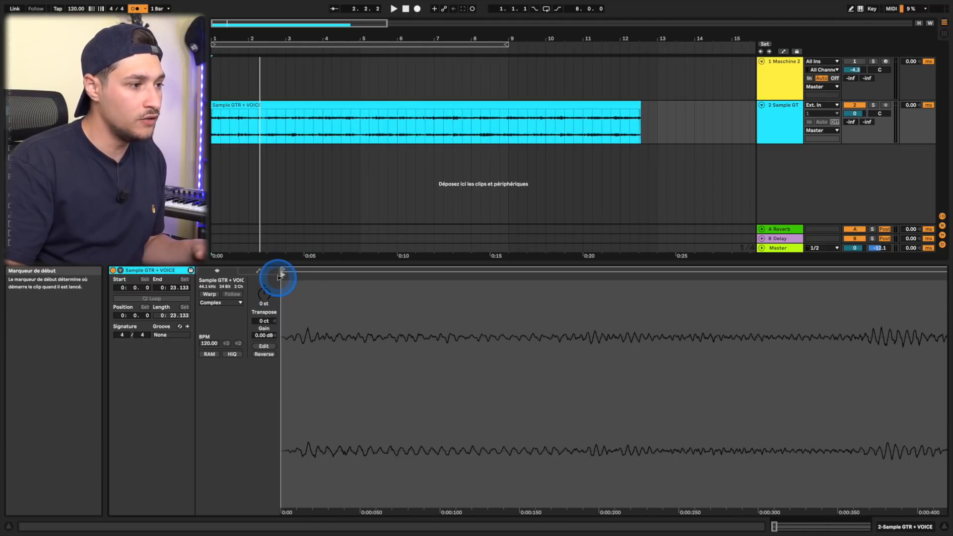
Re-enable warping on the clip and turn on the eight-bar arrangement loop starting at bar 1.
click(216, 299)
drag(294, 300, 443, 166)
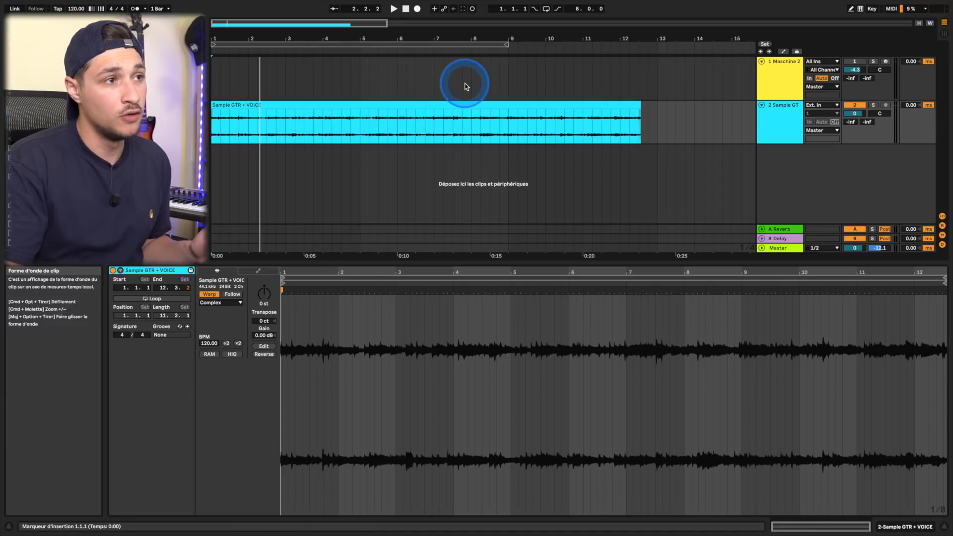
click(577, 9)
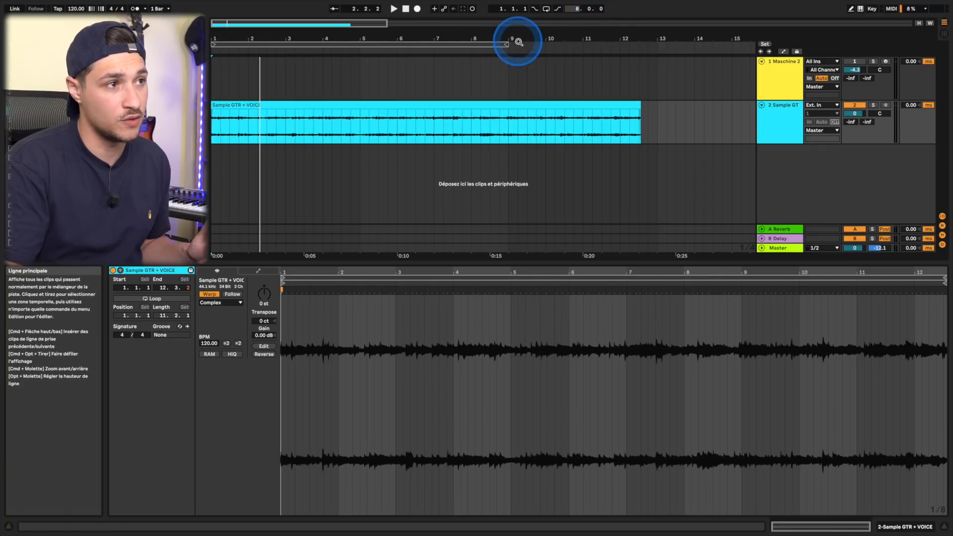
click(548, 9)
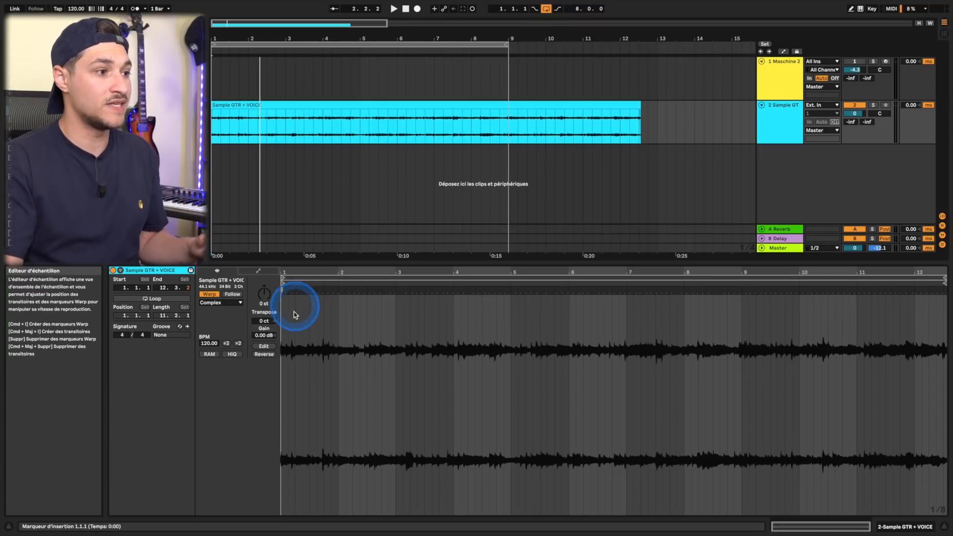
Move a warp marker from the sample's end to bar 9 and trim the arrangement clip to end there.
click(944, 291)
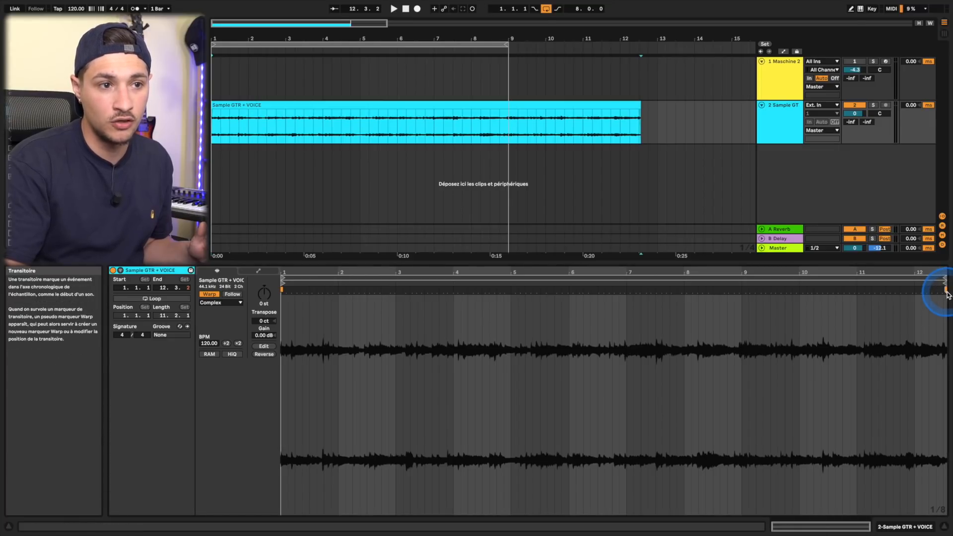
drag(945, 292, 742, 297)
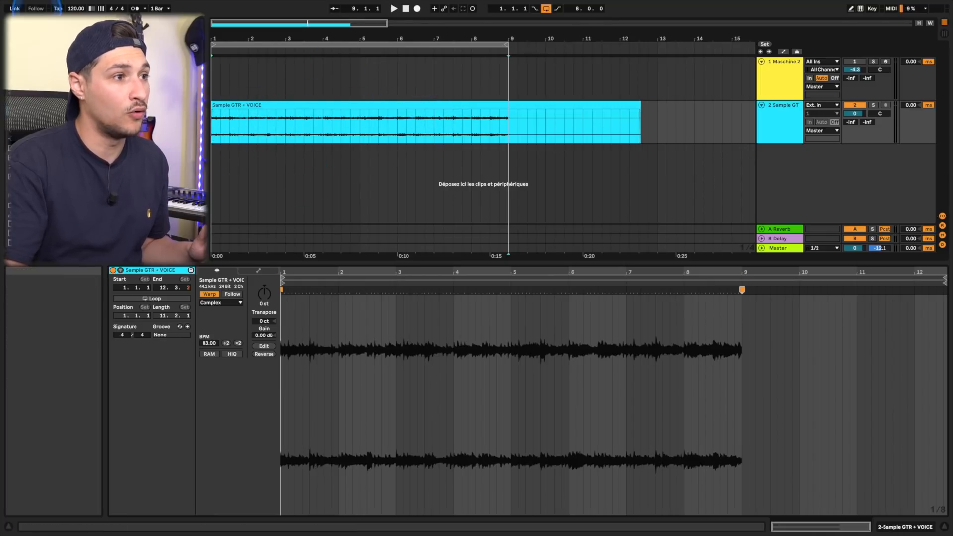
click(629, 106)
drag(629, 106, 506, 113)
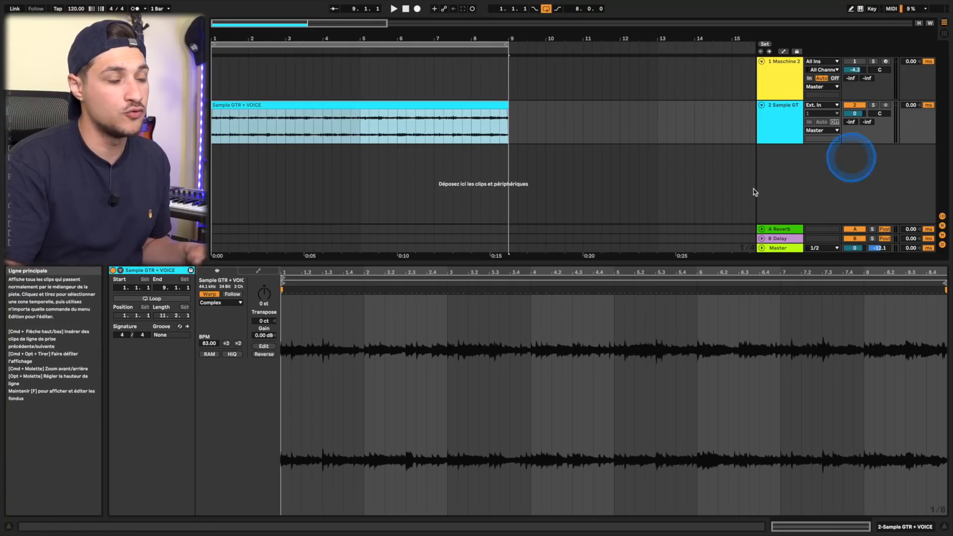
Play the eight-bar warped clip with the metronome turned on.
key(space)
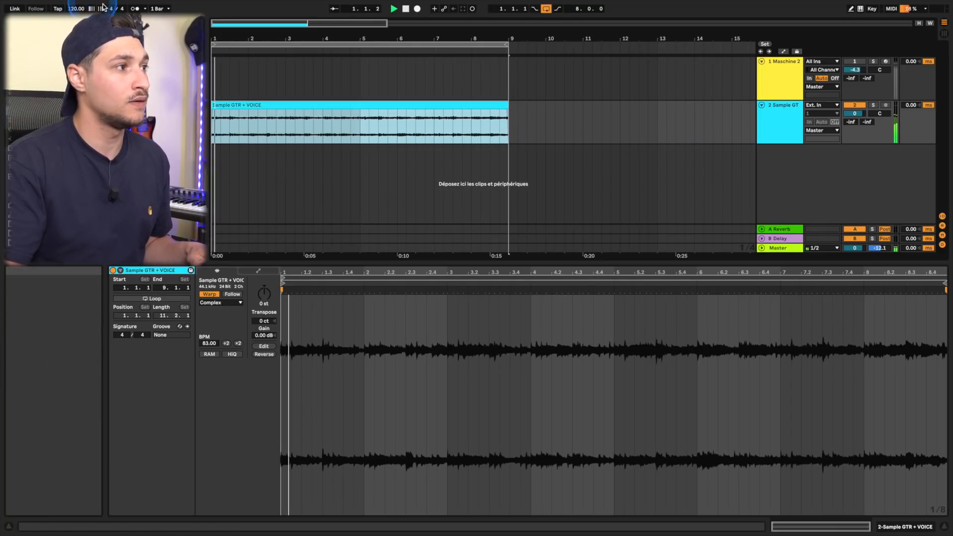
click(135, 9)
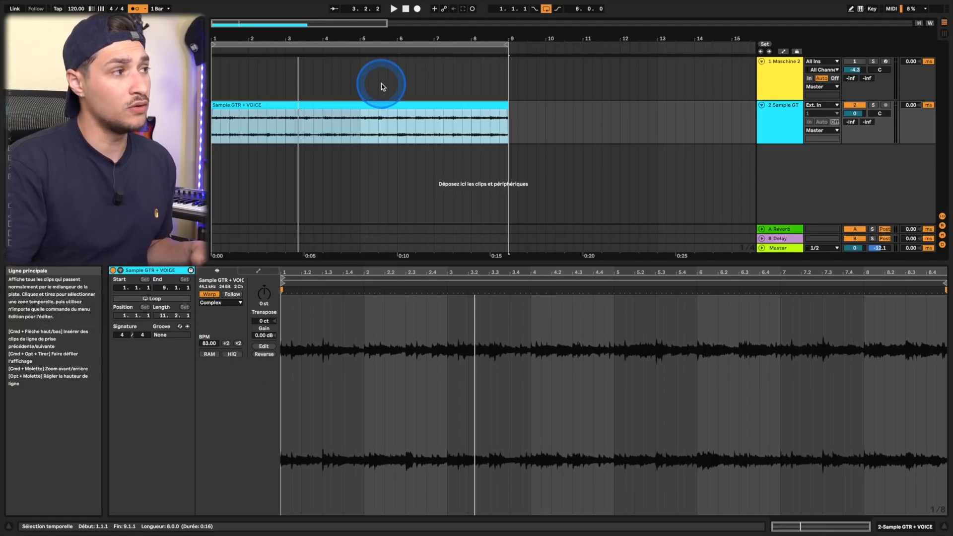
Set the project tempo to 83 BPM and play the clip against the metronome.
click(74, 8)
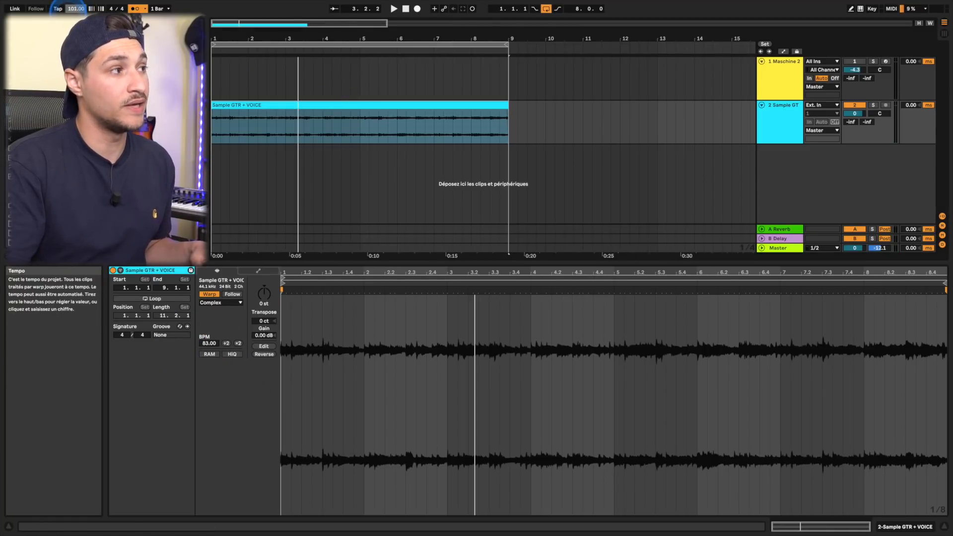
click(415, 50)
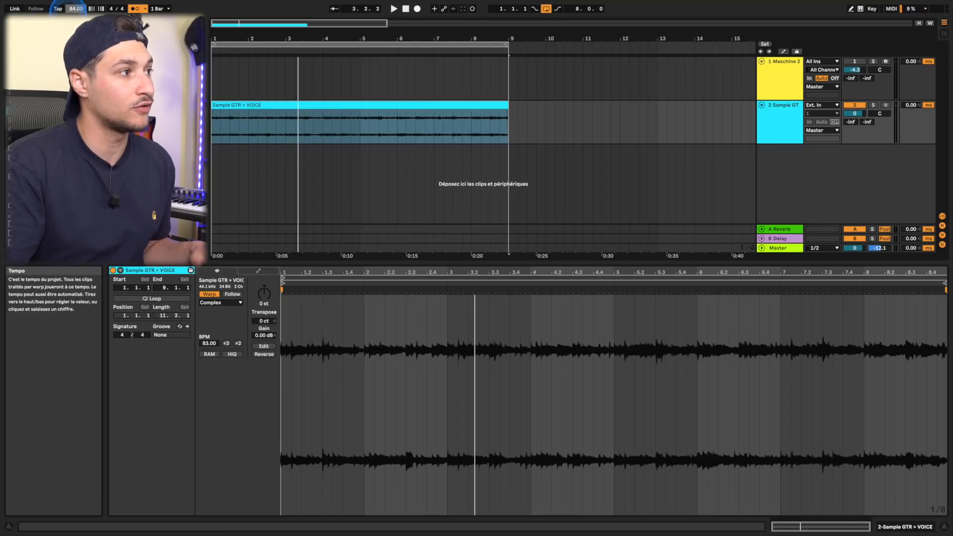
key(space)
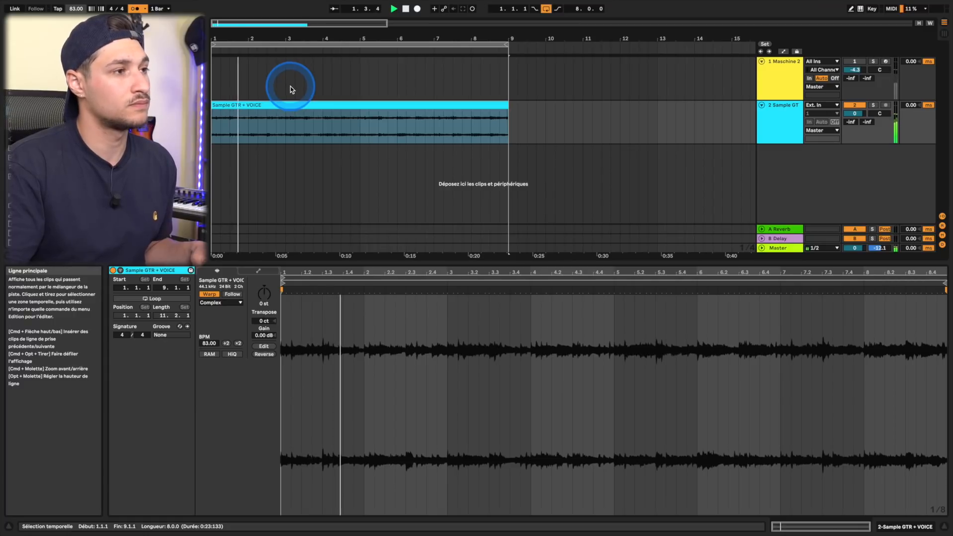
click(288, 90)
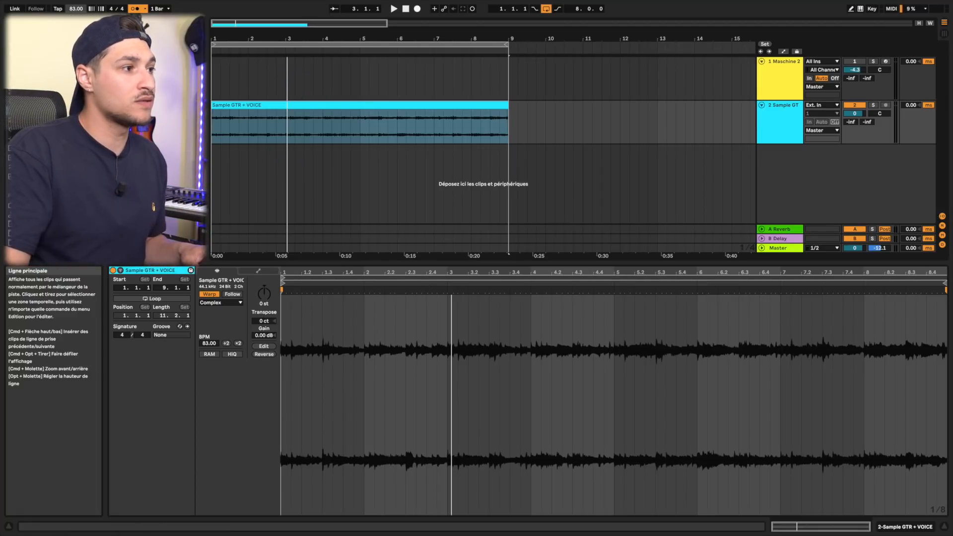
Raise the project tempo to 94 BPM and listen to the clip follow it.
click(214, 116)
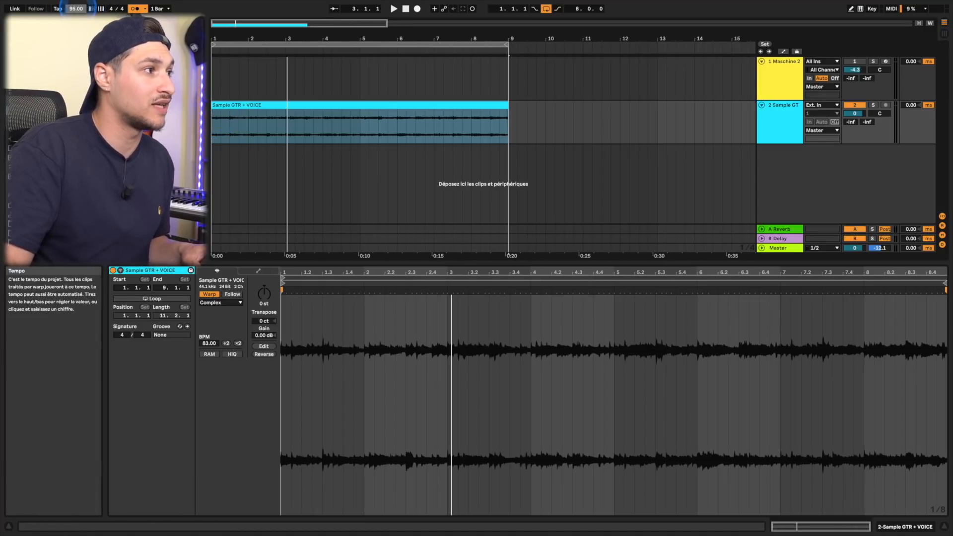
key(space)
click(320, 191)
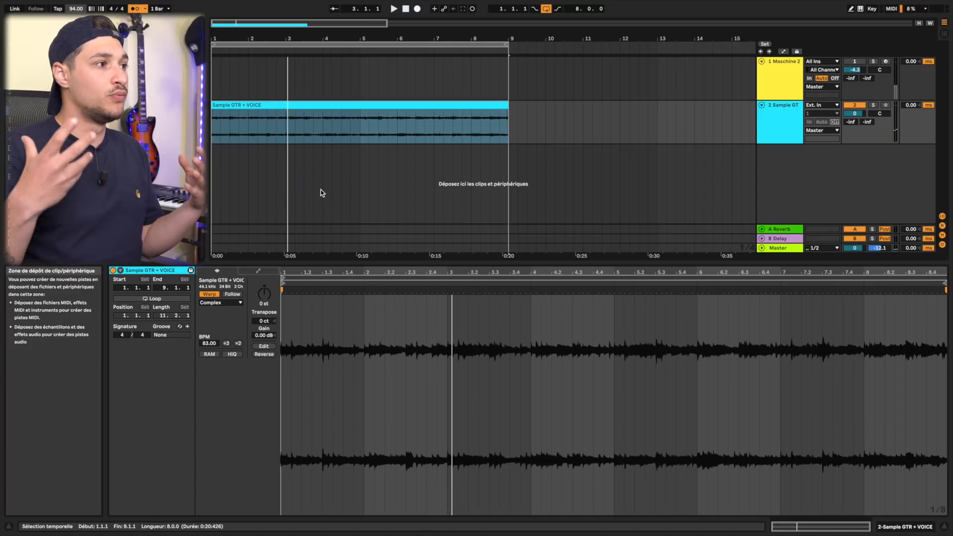
click(277, 254)
click(264, 287)
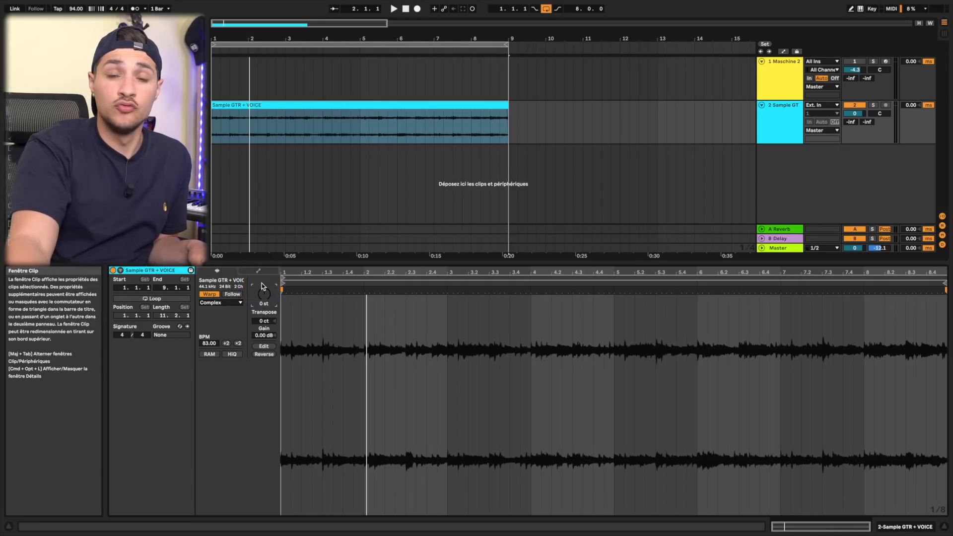
click(257, 290)
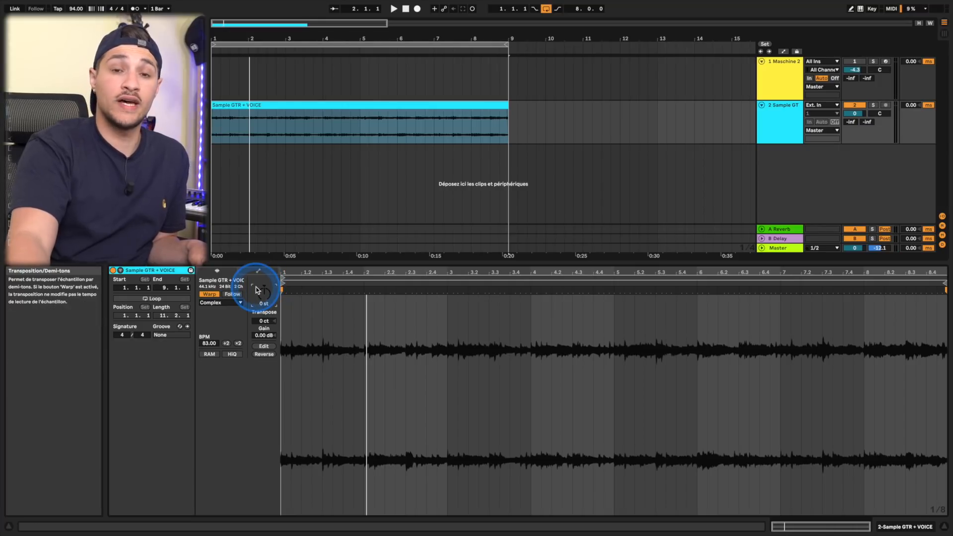
Try the clip's BPM halved to 41.50 and doubled to 166, play it, and return it to 83.
click(227, 343)
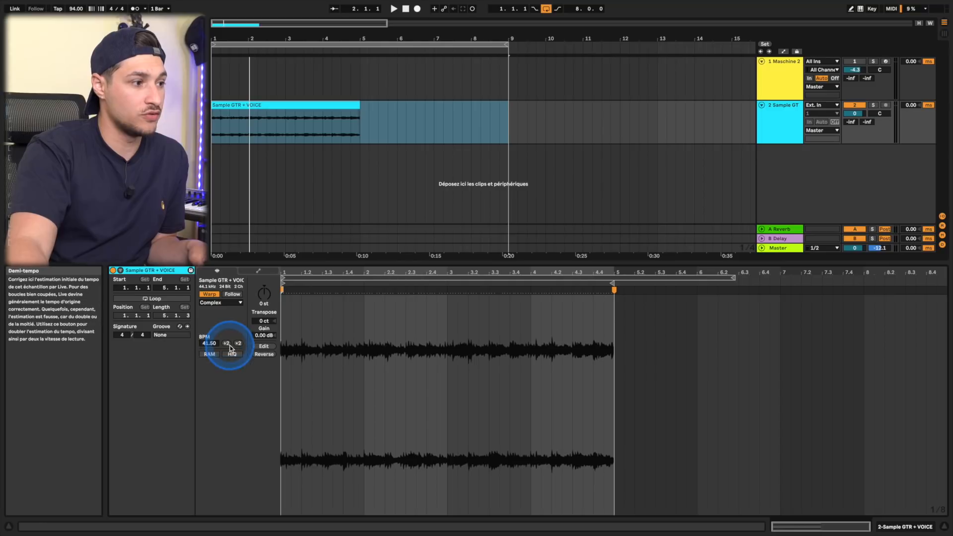
click(254, 346)
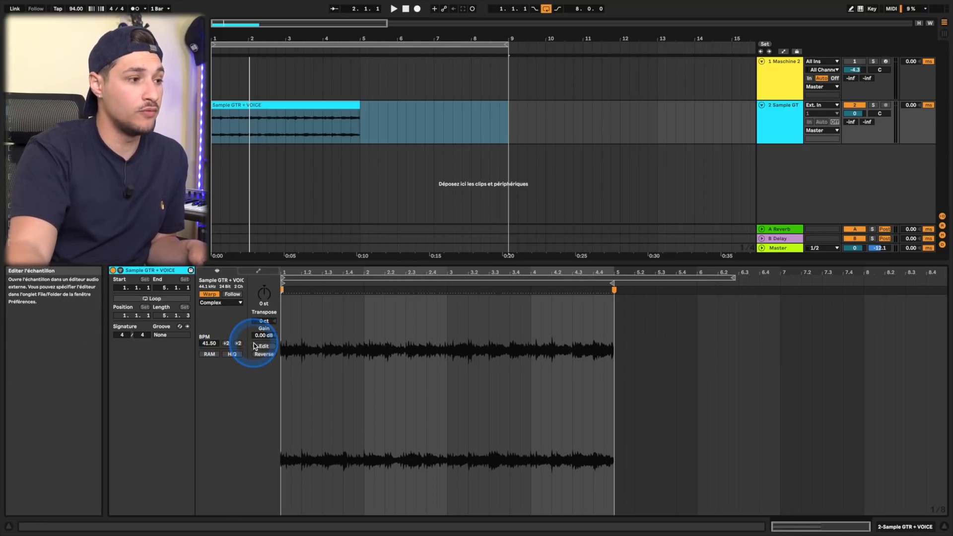
click(238, 343)
click(238, 343)
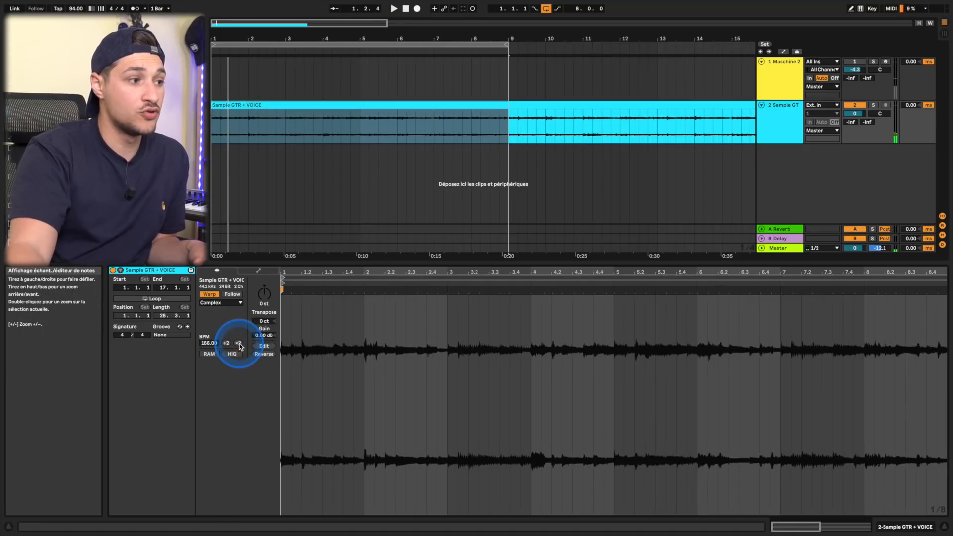
key(space)
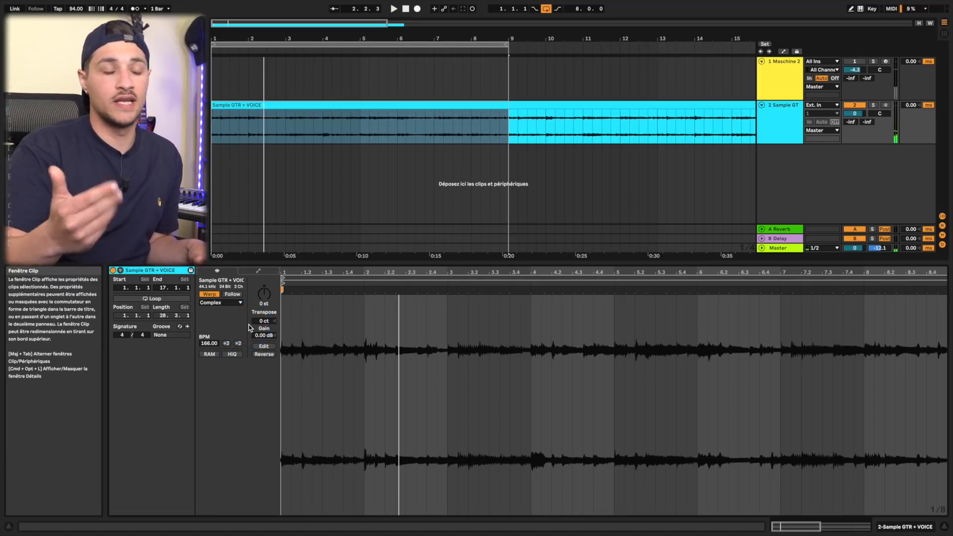
click(250, 312)
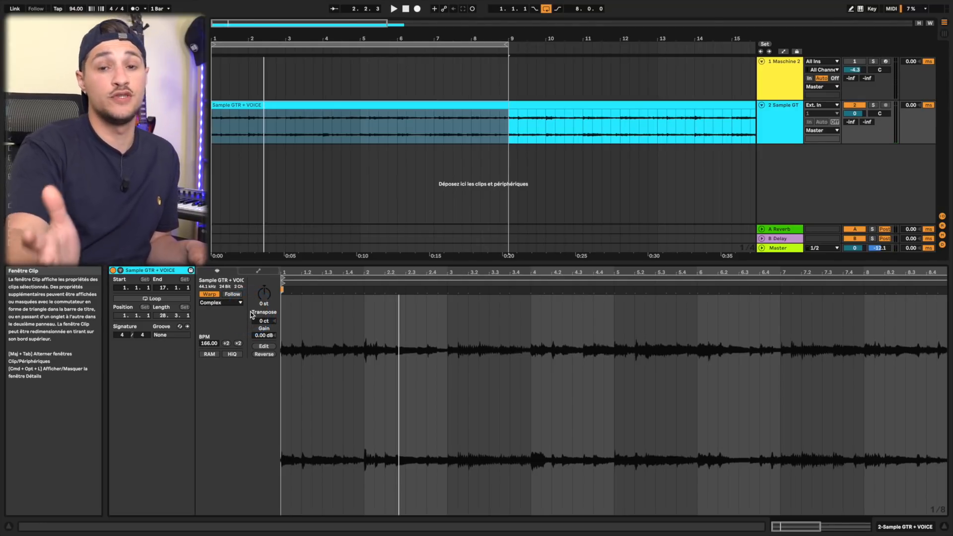
click(226, 342)
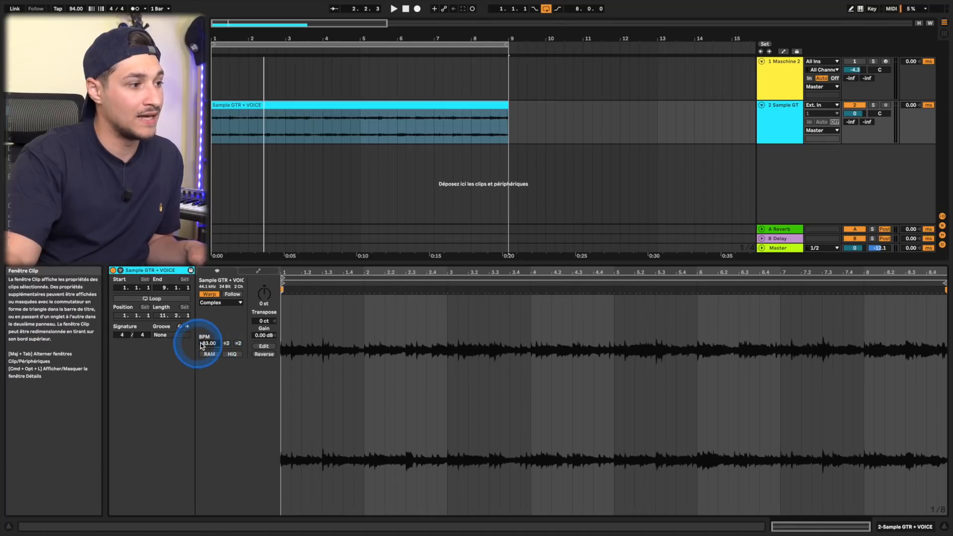
Turn off the metronome.
click(287, 248)
click(134, 8)
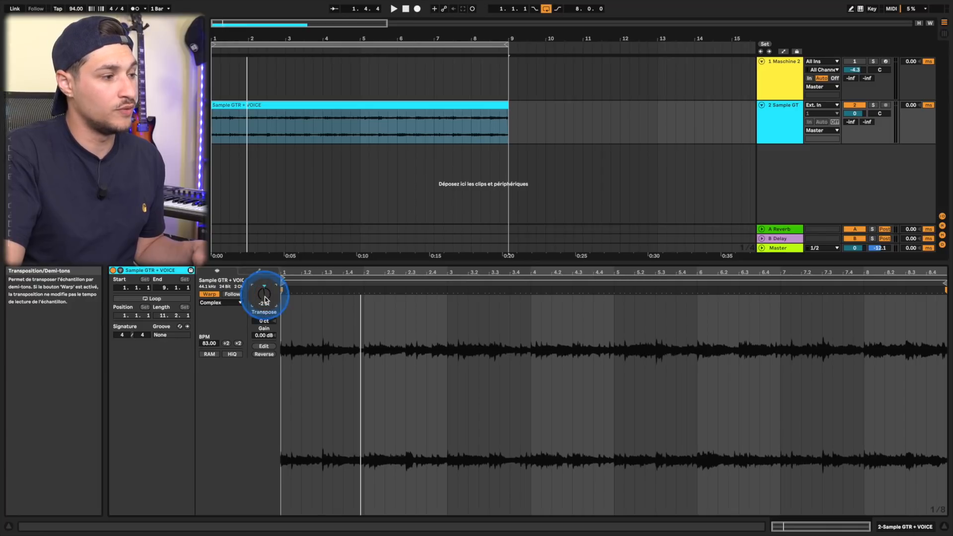
Play the clip at -2 semitones, transpose it up to 5 semitones, and listen to the pitch change.
key(space)
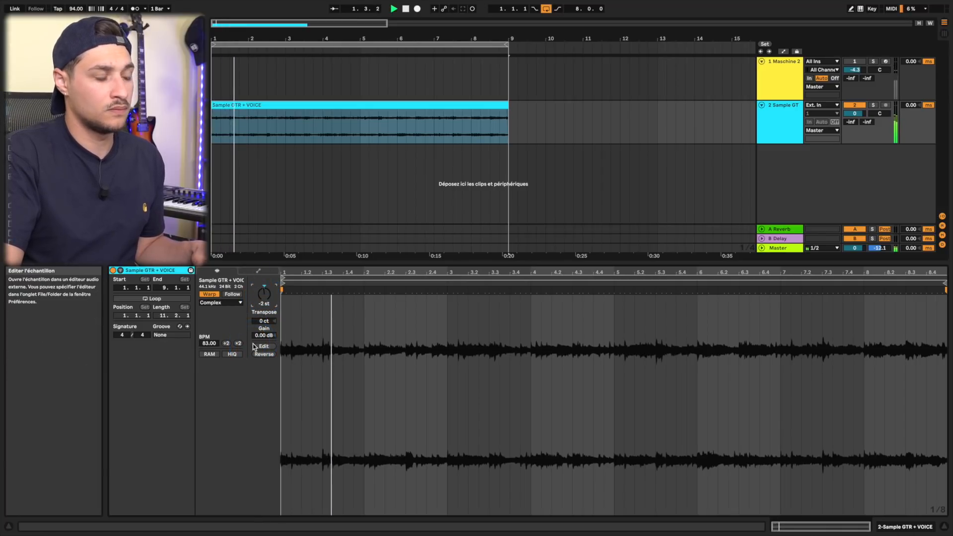
click(253, 346)
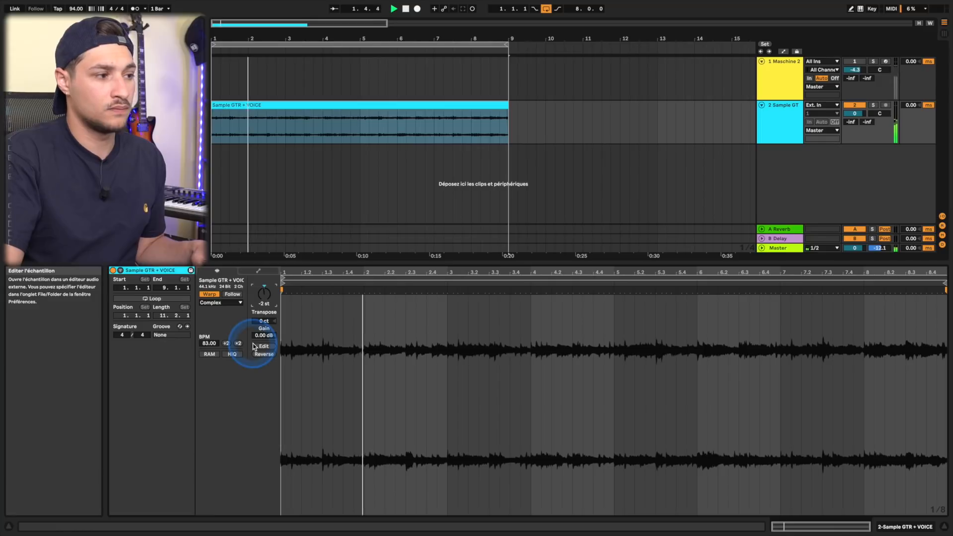
click(264, 295)
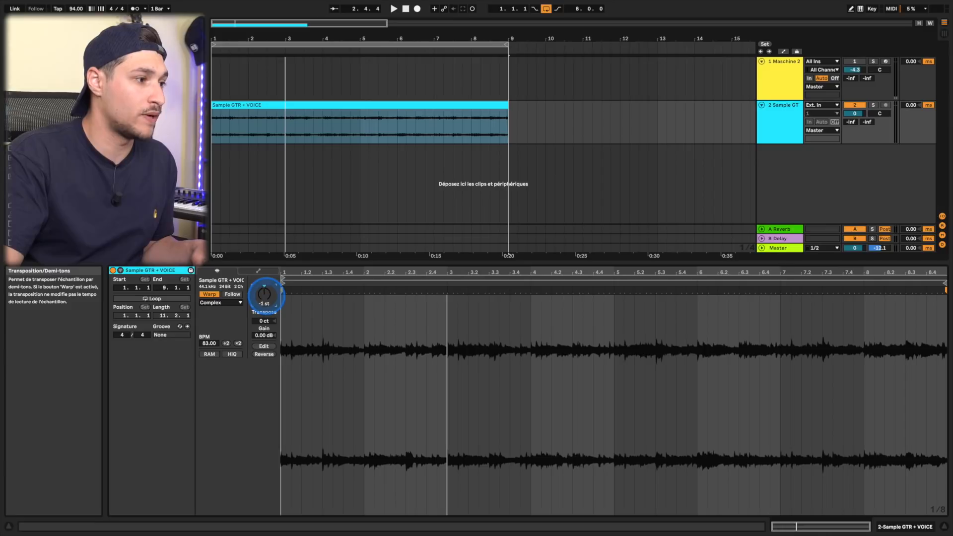
key(space)
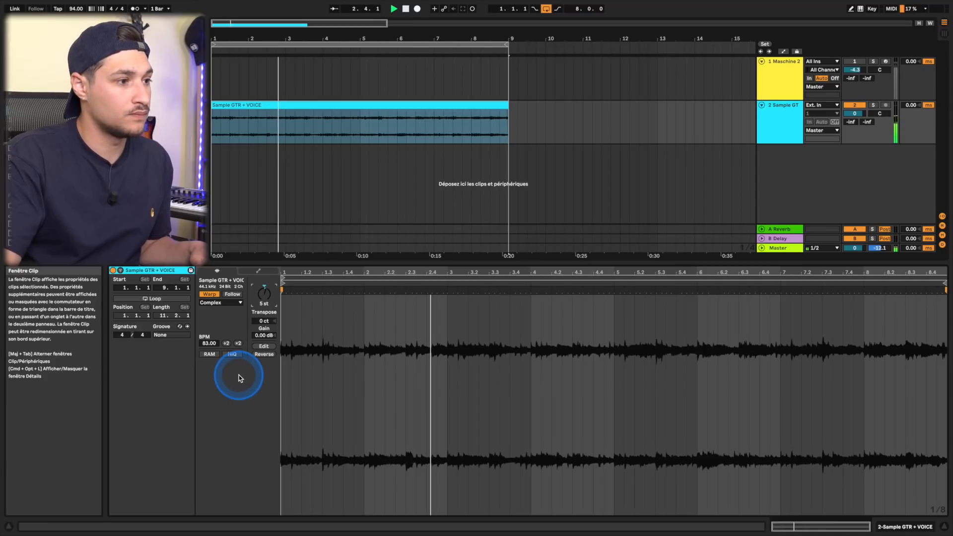
key(space)
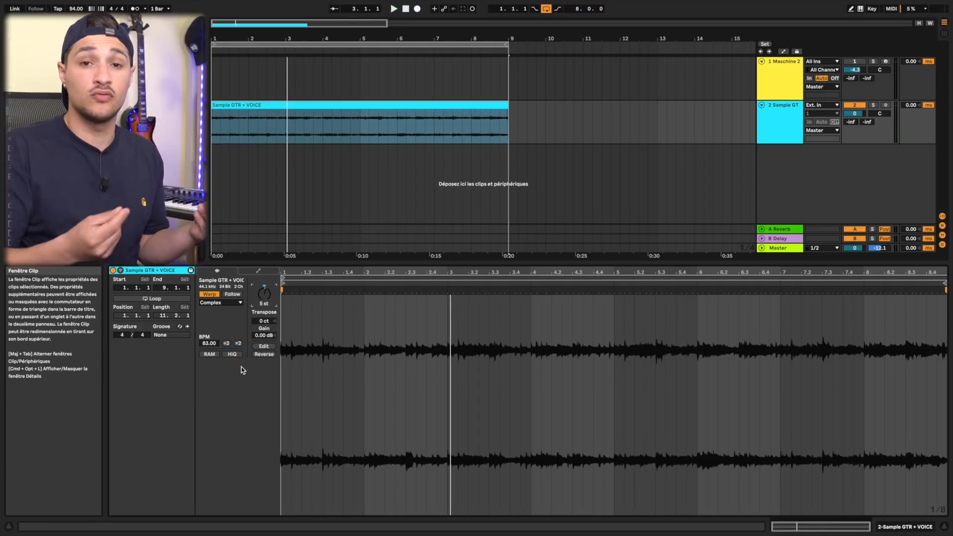
Try the clip transposed up to 12 semitones, play it, and return it to -2 semitones.
click(252, 337)
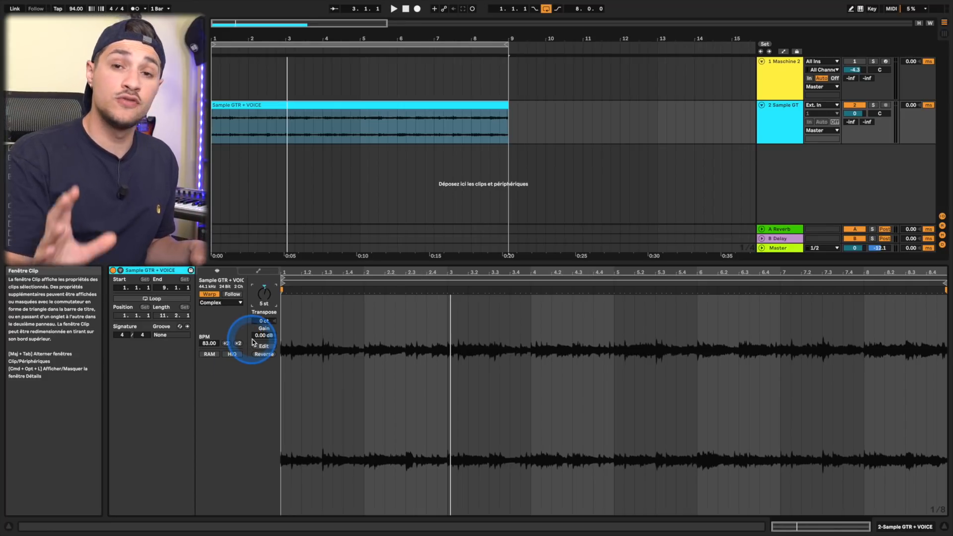
click(267, 300)
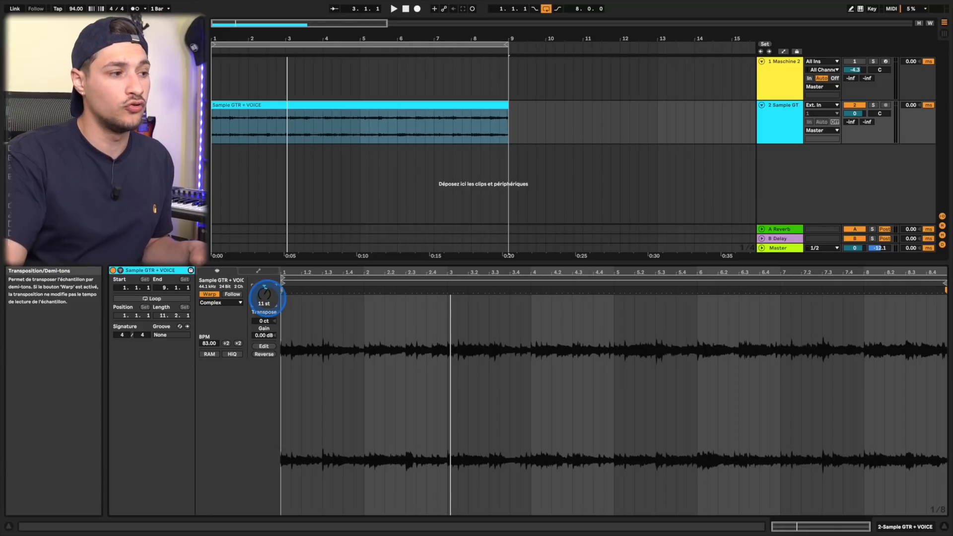
key(space)
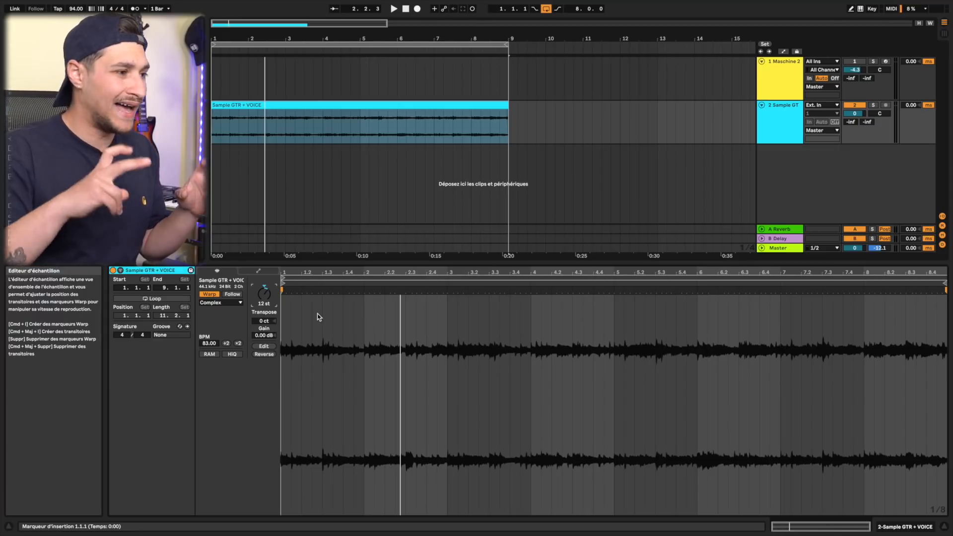
click(246, 358)
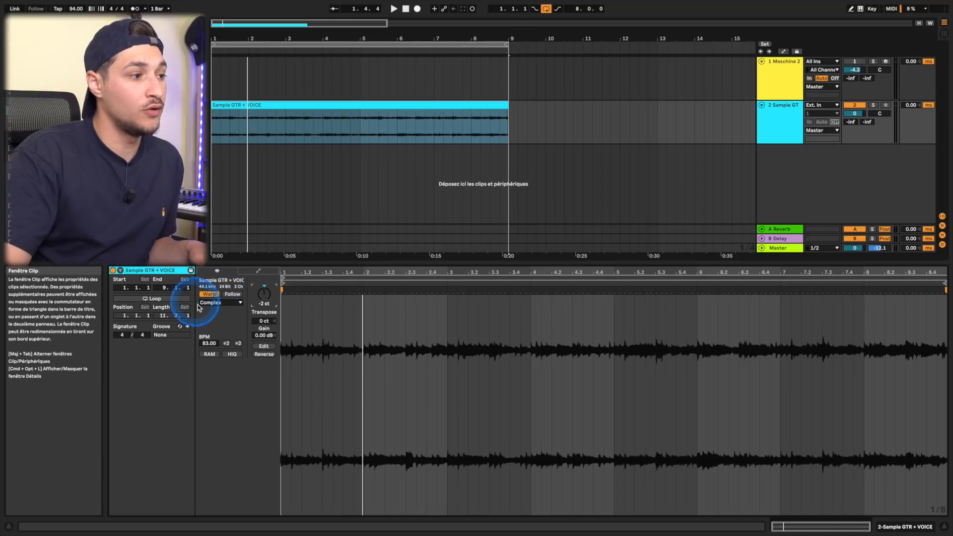
Try the Complex Pro warp mode on the clip, vary its Formants and Envelope during playback, and return to Complex.
click(220, 302)
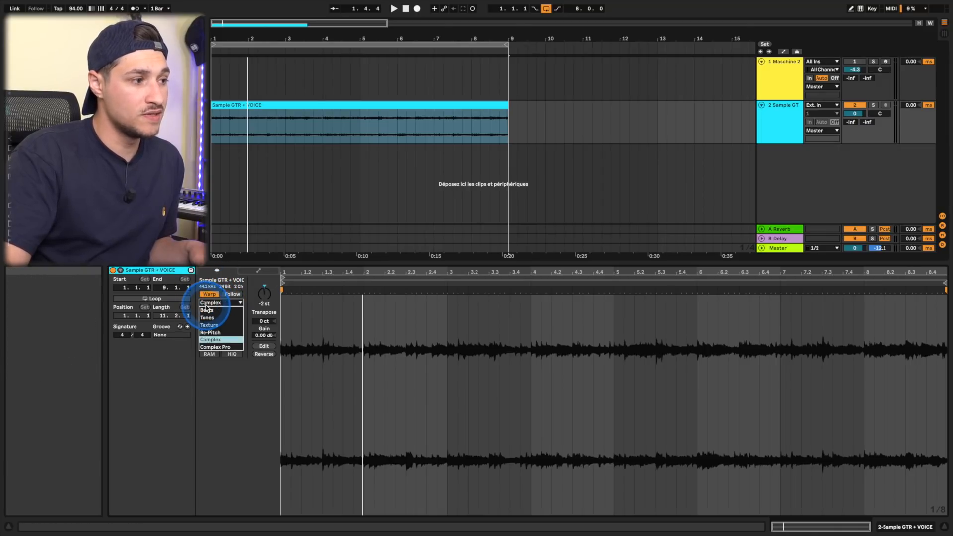
click(214, 347)
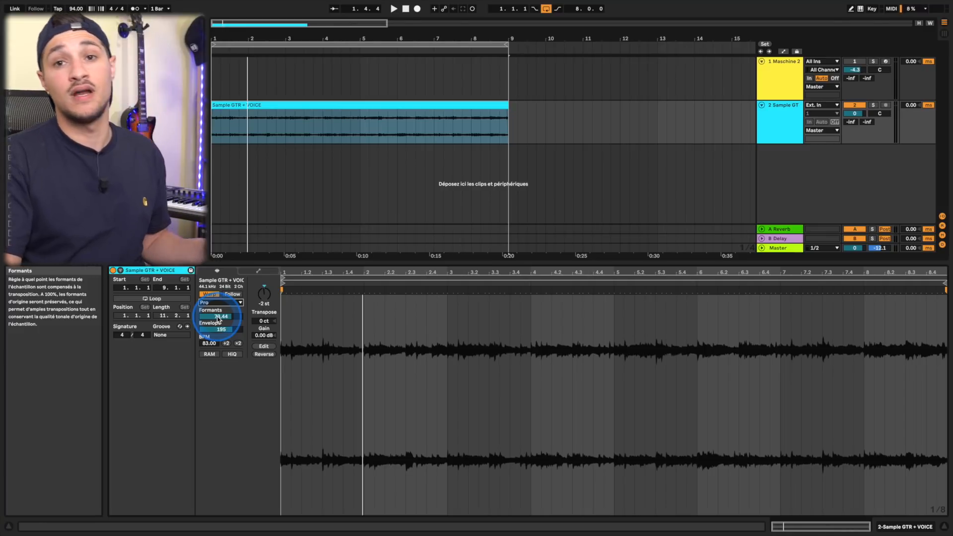
drag(213, 321, 217, 342)
key(space)
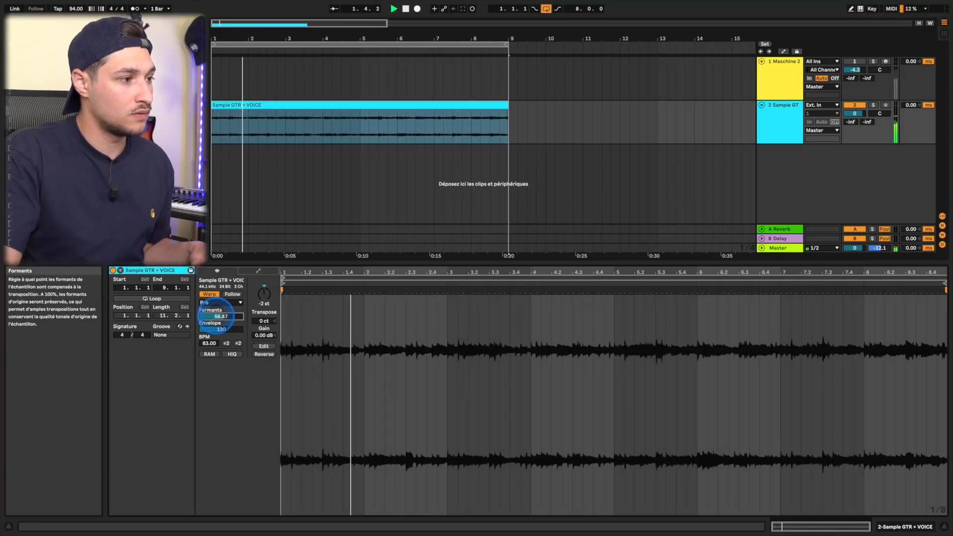
key(Delete)
mouse_move(216, 328)
mouse_down()
mouse_move(215, 347)
mouse_move(215, 312)
mouse_move(232, 351)
mouse_move(226, 341)
mouse_up()
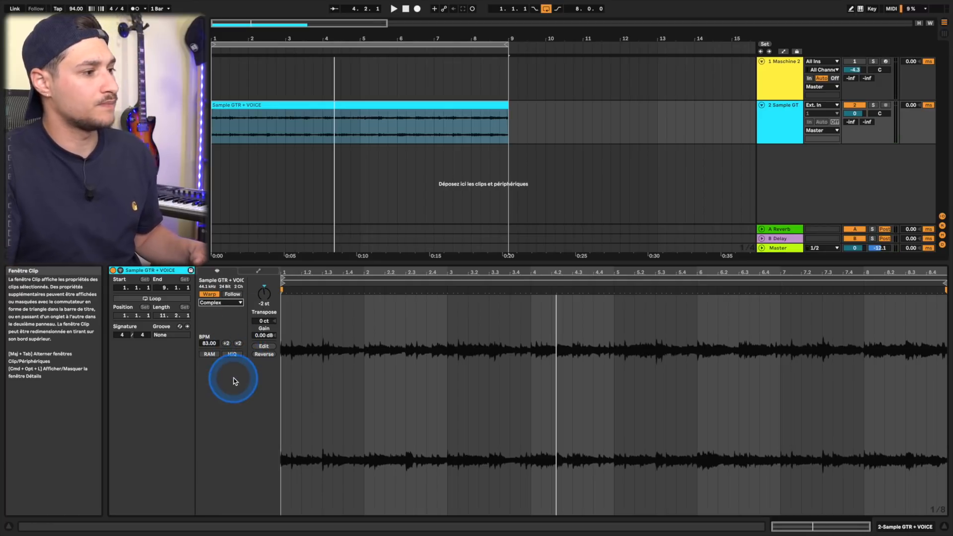
Split the Sample GTR + VOICE clip at every half bar from 1.3.1 to 8.3.1.
click(216, 120)
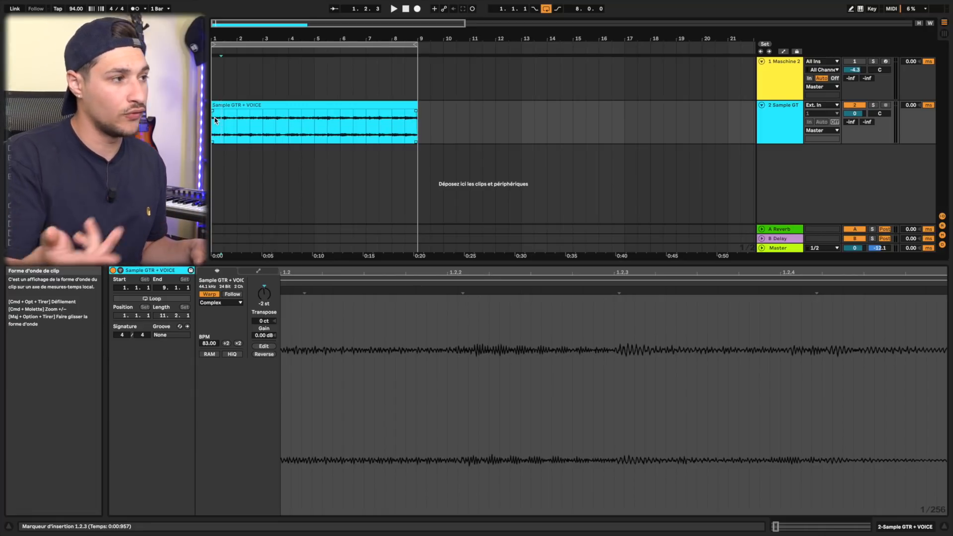
click(232, 119)
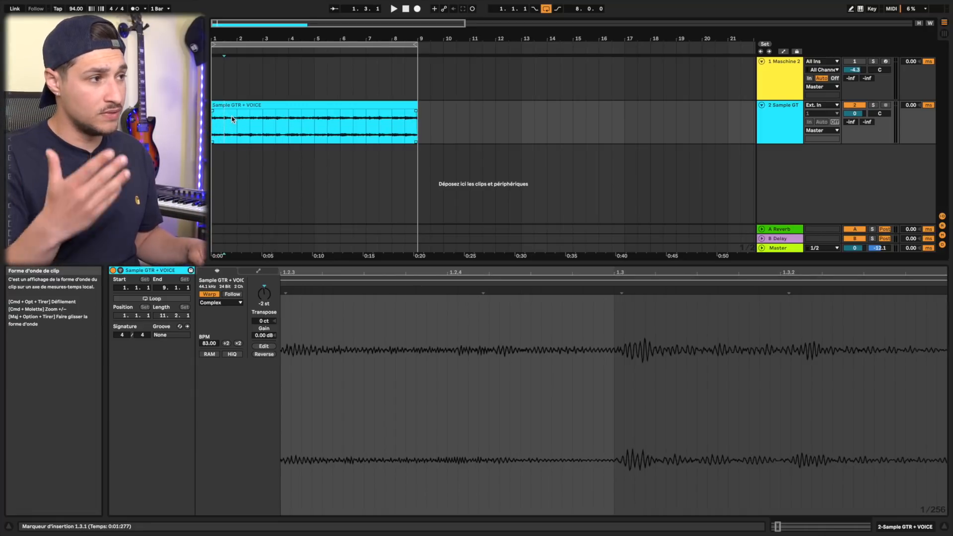
click(232, 120)
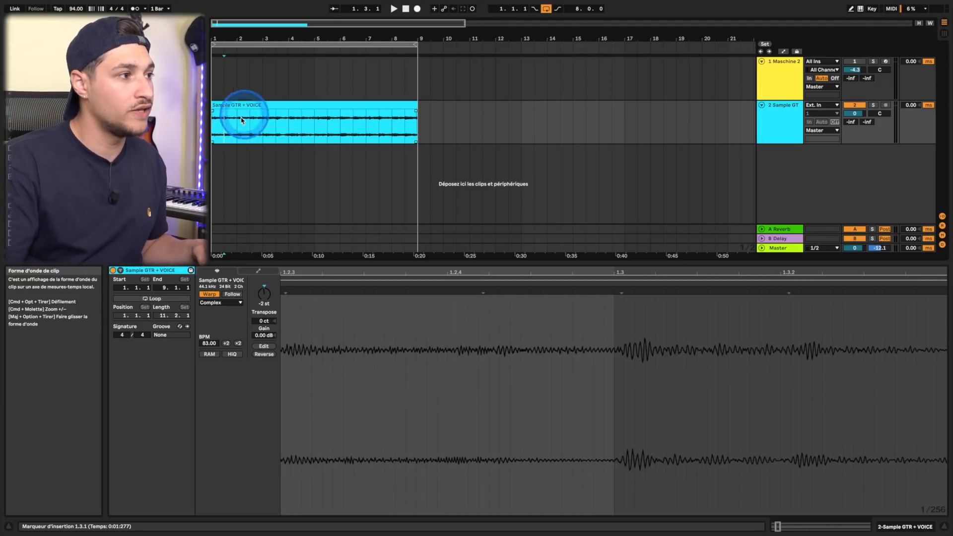
key(super+e)
click(247, 127)
key(super+e)
click(253, 124)
key(super+e)
click(266, 125)
key(super+e)
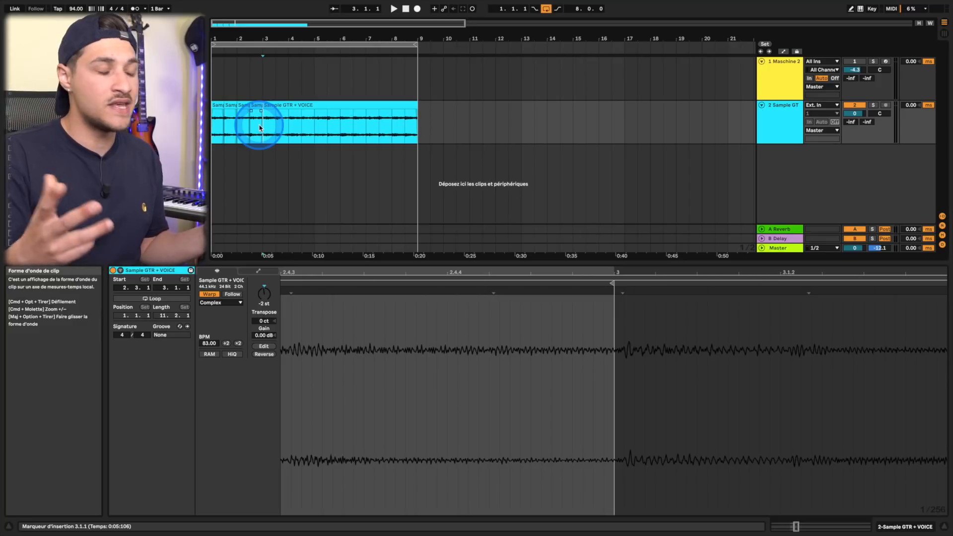
click(276, 123)
key(super+e)
click(290, 124)
key(super+e)
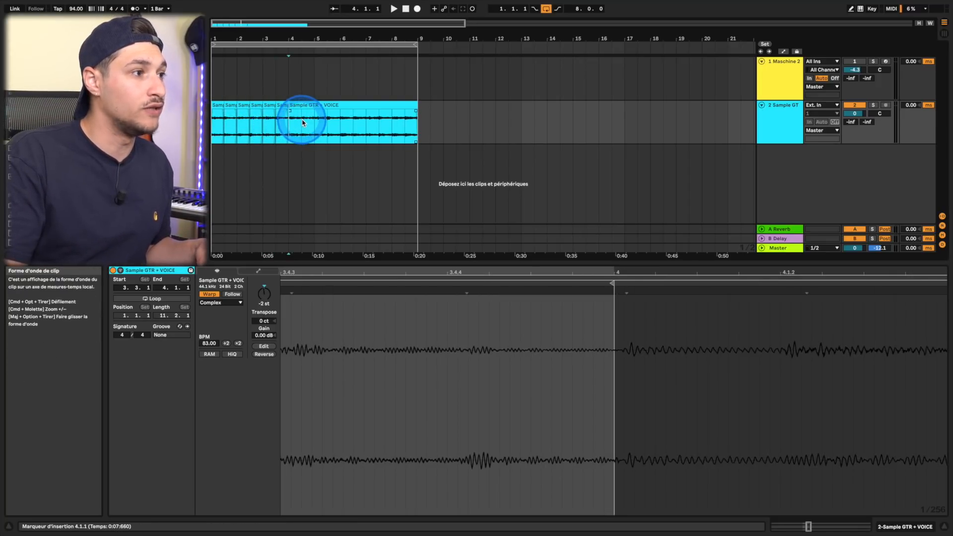
click(303, 123)
key(super+e)
click(316, 123)
key(super+e)
click(328, 121)
key(super+e)
click(341, 122)
key(super+e)
click(354, 121)
key(super+e)
click(366, 107)
click(368, 128)
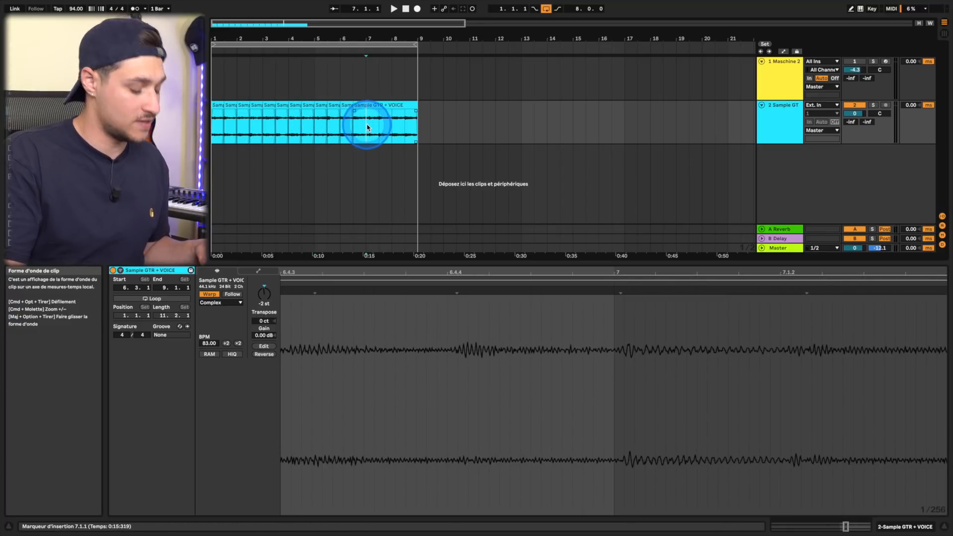
key(super+e)
click(346, 128)
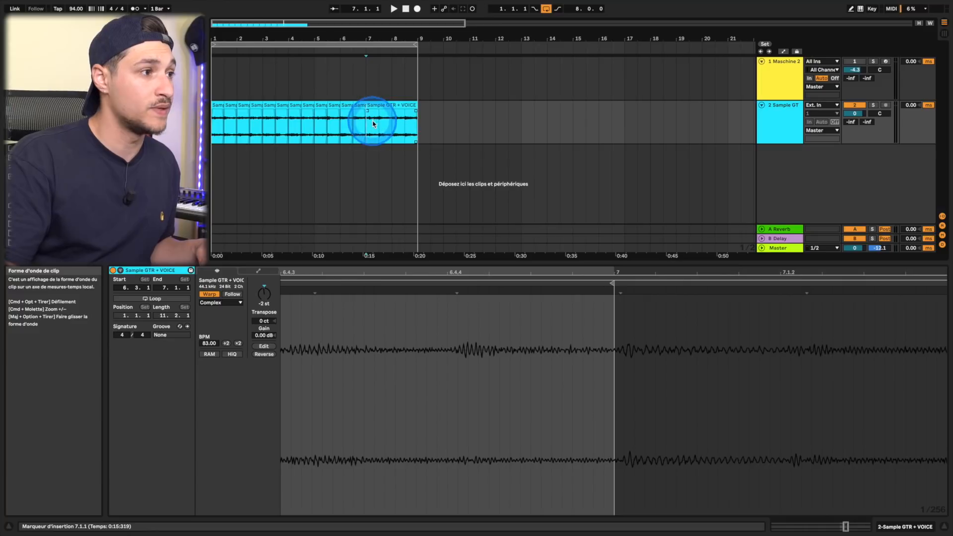
click(380, 124)
key(super+e)
click(393, 127)
key(super+e)
click(405, 127)
key(super+e)
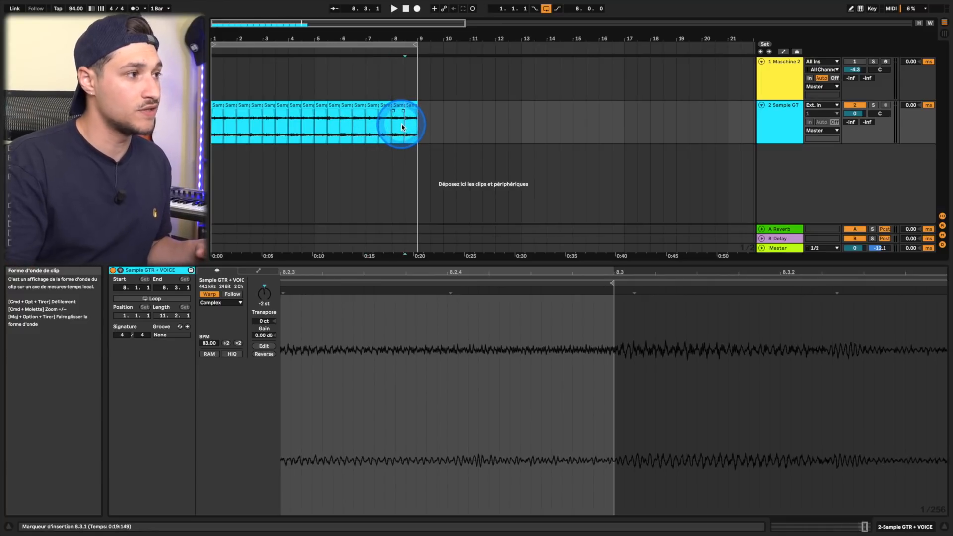
Insert a new audio track, rearrange the half-bar slices on it from bar 1 in a new order, and play the result.
key(super+t)
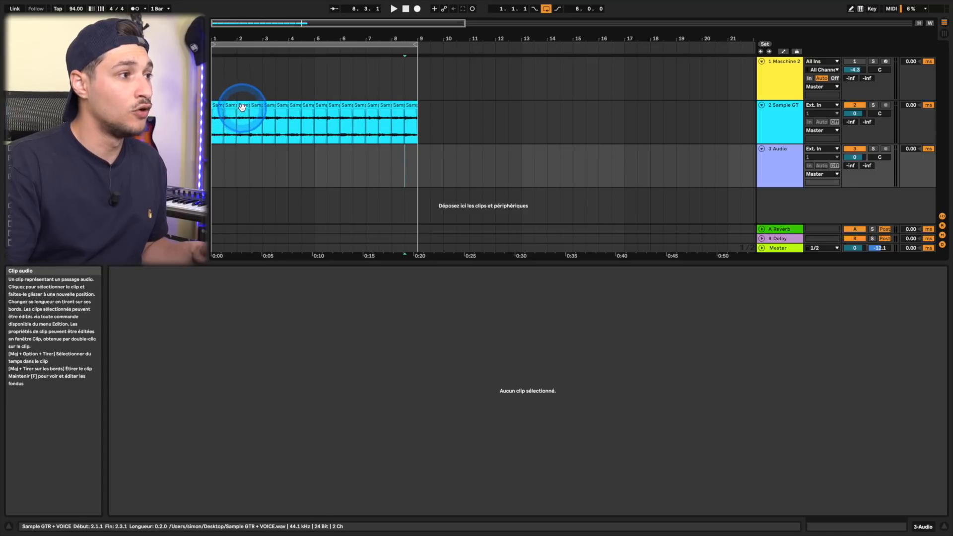
drag(241, 108, 216, 164)
drag(267, 105, 304, 117)
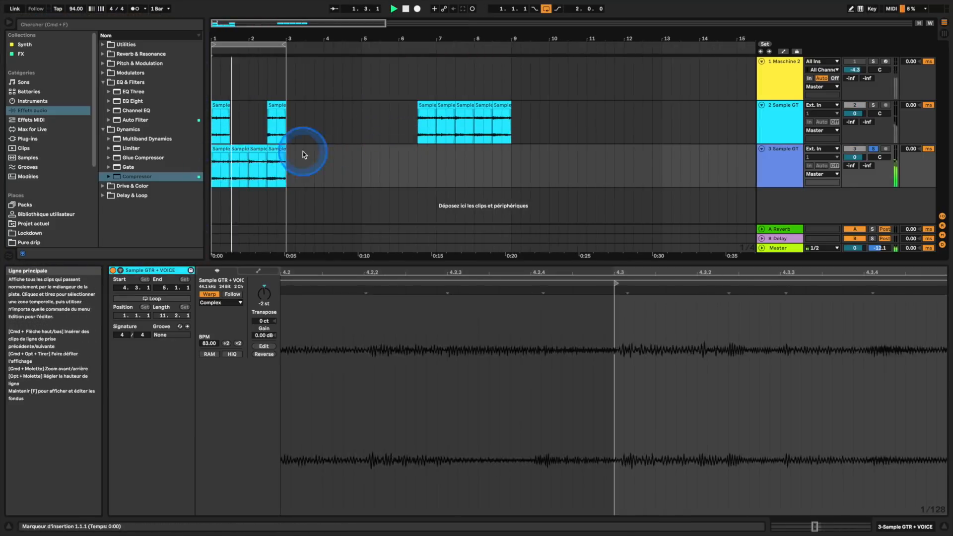
drag(305, 153, 271, 107)
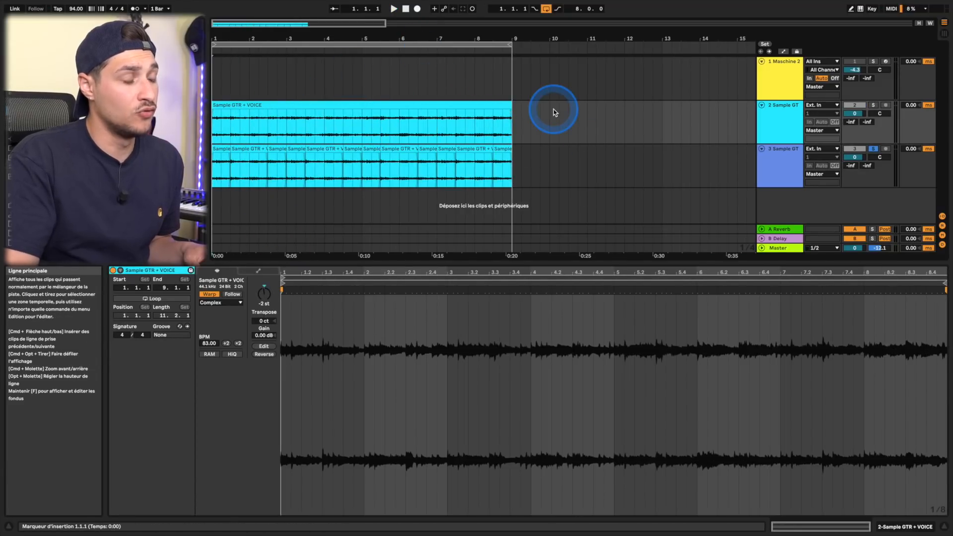
key(space)
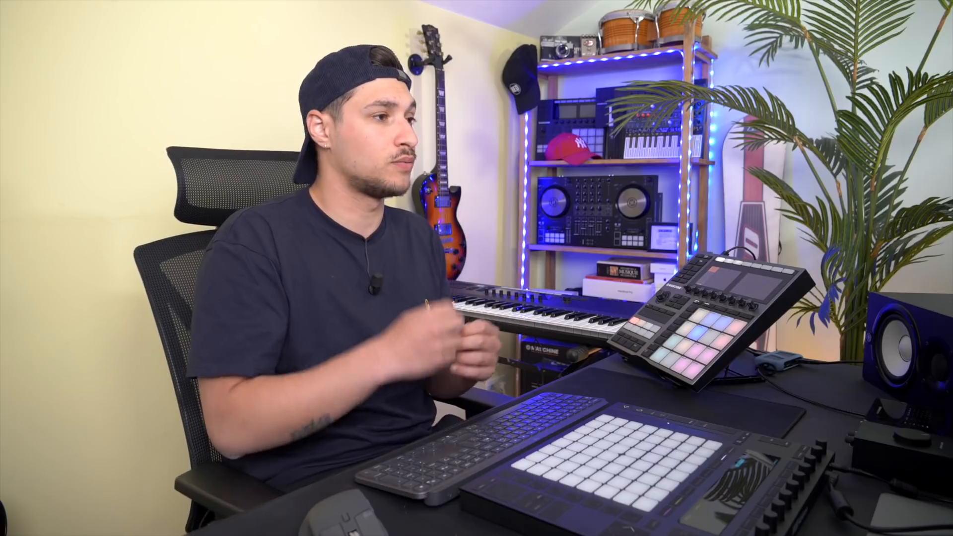
Duplicate the four-bar sample track twice and pan the first copy to 43R and the second to 43L.
click(786, 130)
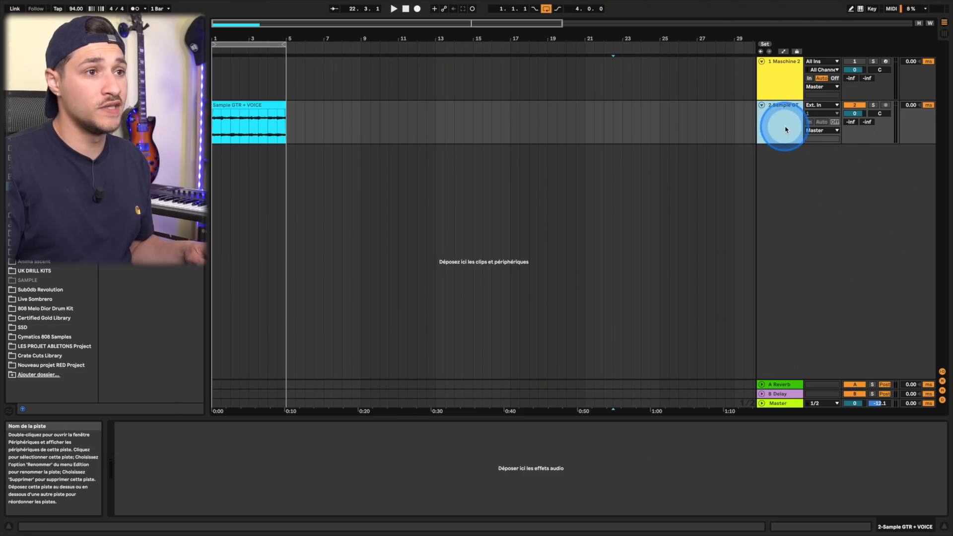
key(super+d)
key(super+d)
click(878, 157)
drag(879, 160, 879, 155)
click(879, 201)
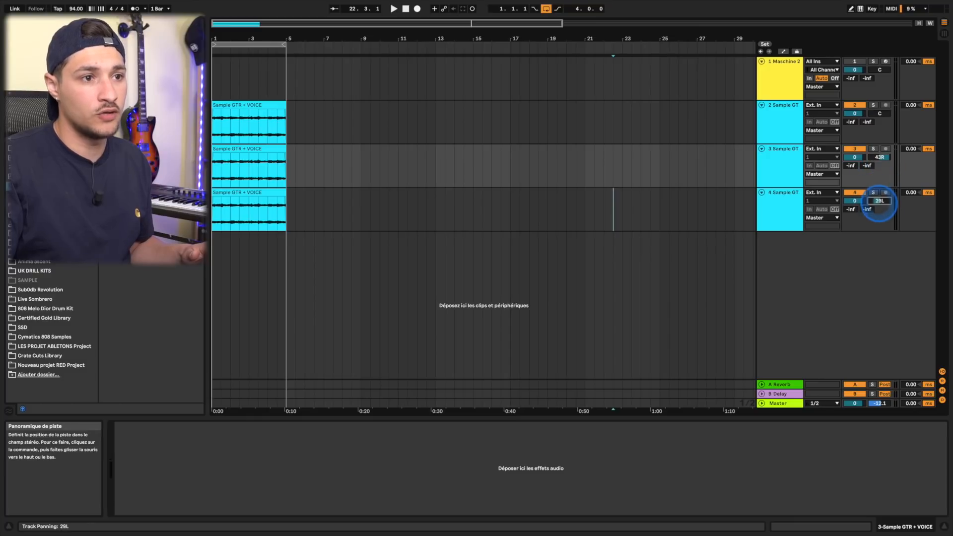
drag(879, 201, 879, 204)
Rename the right-panned copy as Aigue R and the left-panned copy as GRAVE L.
click(789, 165)
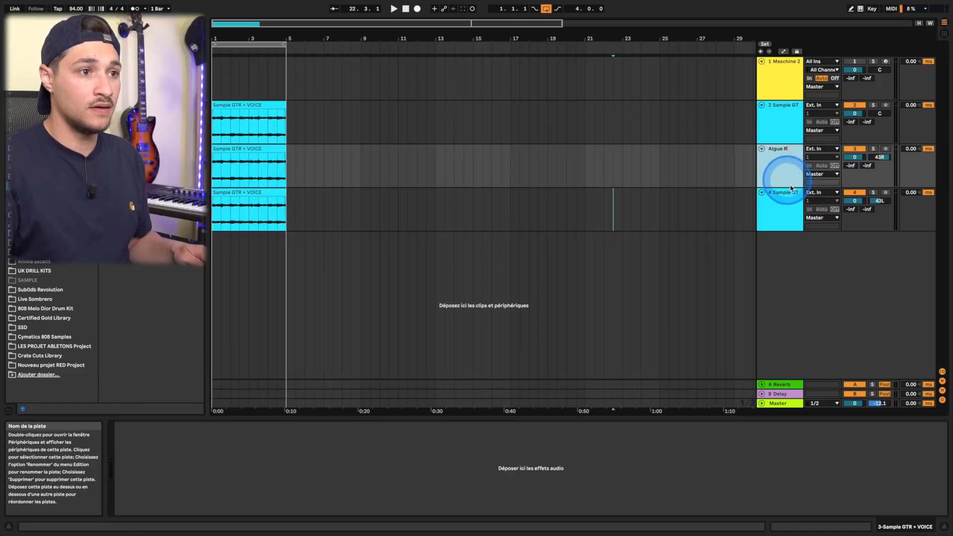
click(793, 203)
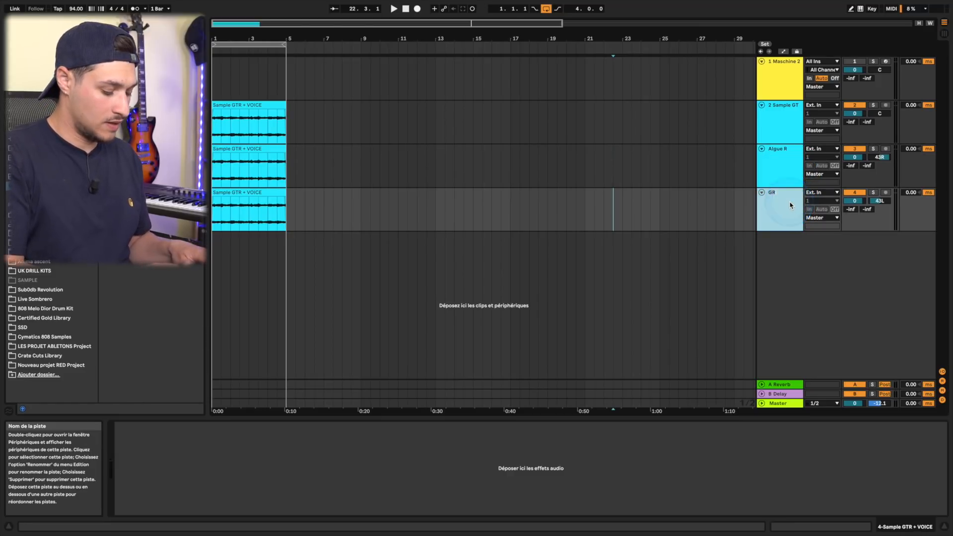
click(789, 198)
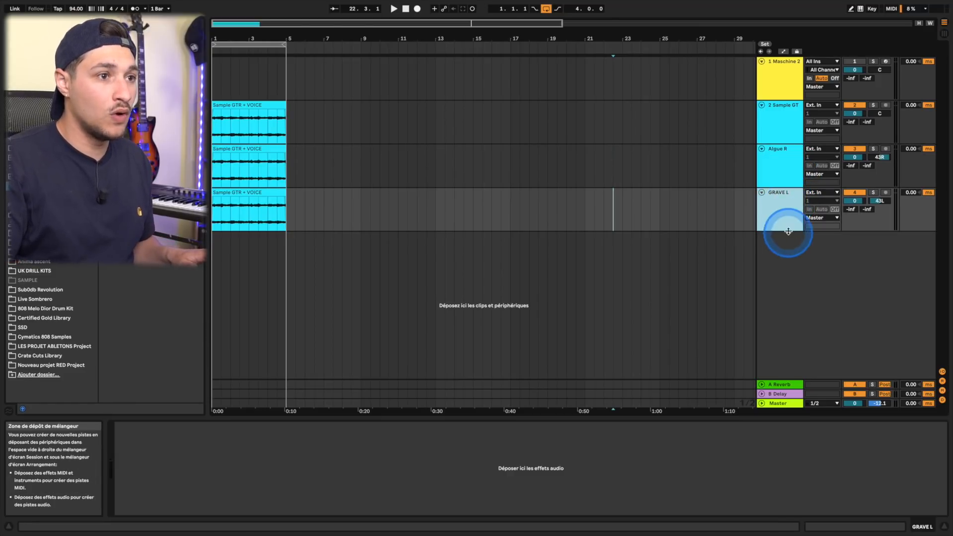
Transpose the Aigue R clip up one octave (+12 semitones) and set the GRAVE L clip to -14 semitones.
click(235, 149)
double_click(235, 148)
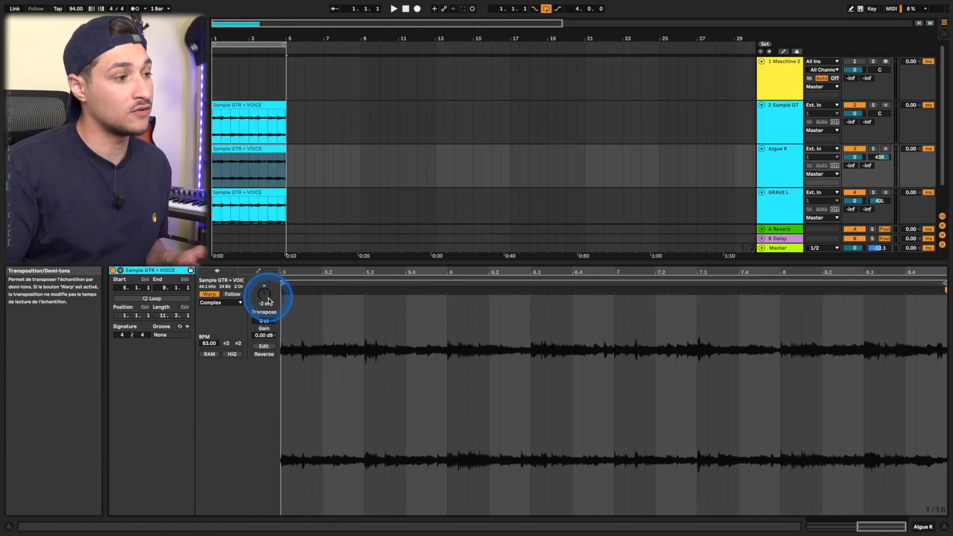
drag(264, 303, 264, 299)
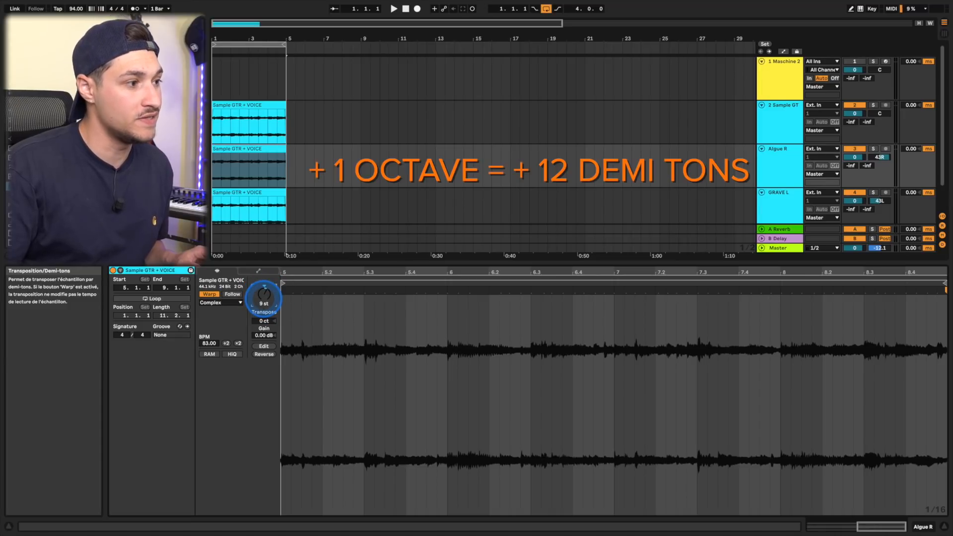
click(246, 203)
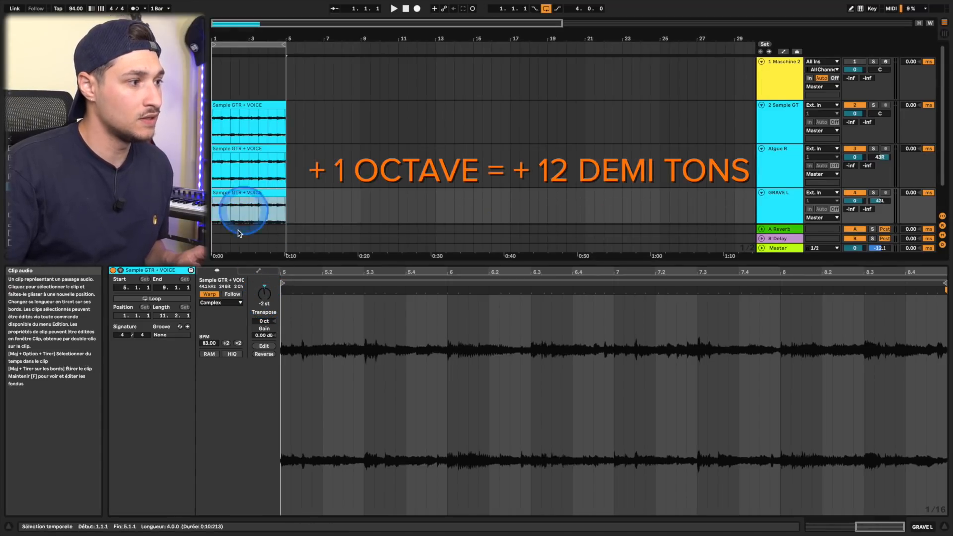
drag(264, 294, 264, 297)
Solo the Aigue R track and open FabFilter Pro-Q 3 on it.
click(873, 149)
click(795, 177)
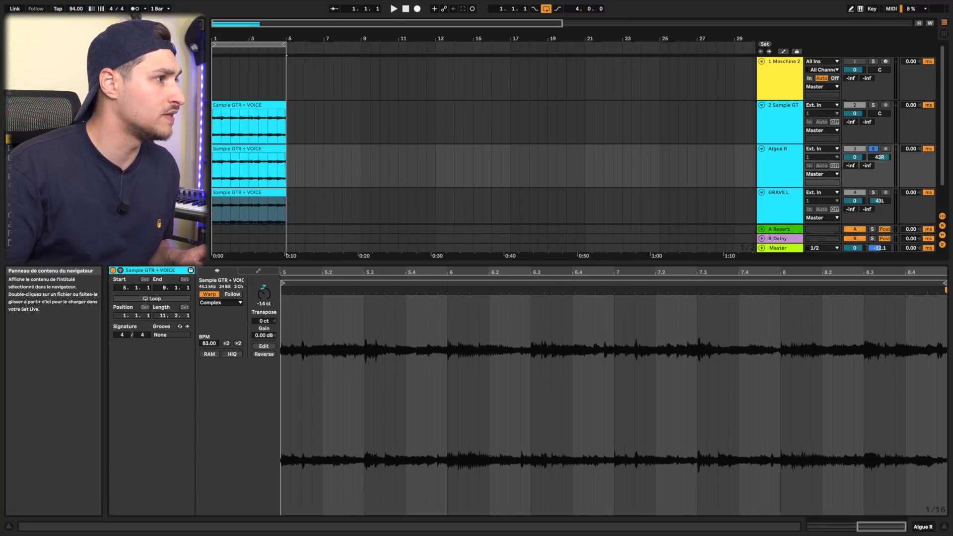
click(776, 173)
click(287, 236)
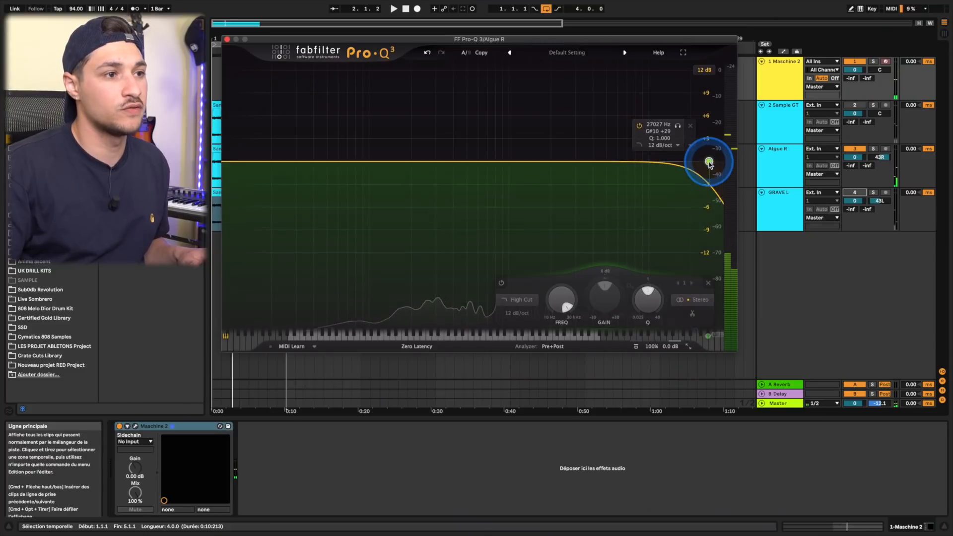
Band-limit the Aigue R track in Pro-Q 3 with a low cut around 325 Hz and a lowered high cut, auditioning the result.
drag(709, 163, 566, 150)
key(space)
key(space)
mouse_move(554, 150)
mouse_down()
mouse_move(539, 150)
mouse_move(556, 153)
mouse_up()
key(space)
key(space)
drag(240, 163, 441, 161)
key(space)
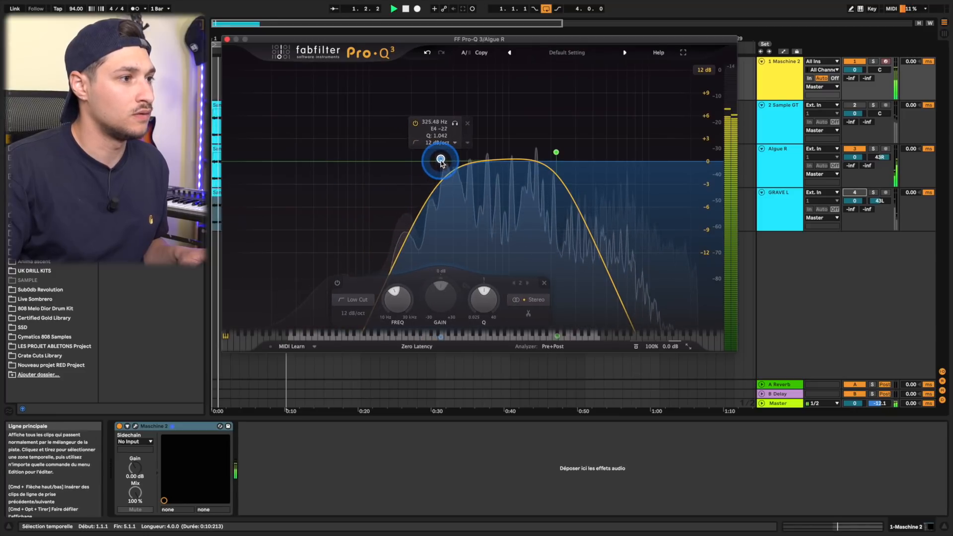
mouse_move(556, 152)
mouse_down()
mouse_move(568, 154)
mouse_move(549, 161)
mouse_up()
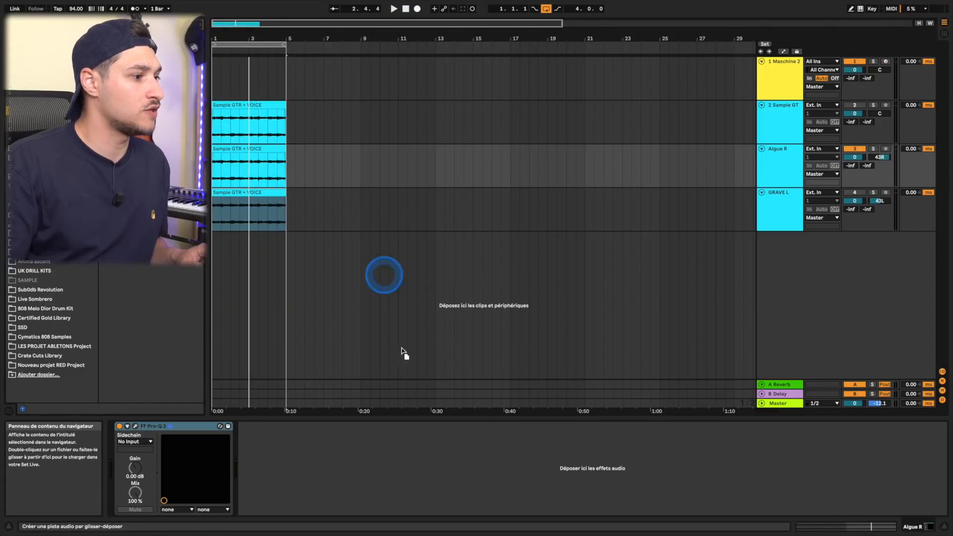
Add an Overdrive to Aigue R centred at 2.21 kHz, with Drive 63%, Dynamics 58% and Dry/Wet 0%.
drag(403, 353, 253, 477)
click(510, 373)
drag(267, 443, 271, 452)
click(278, 509)
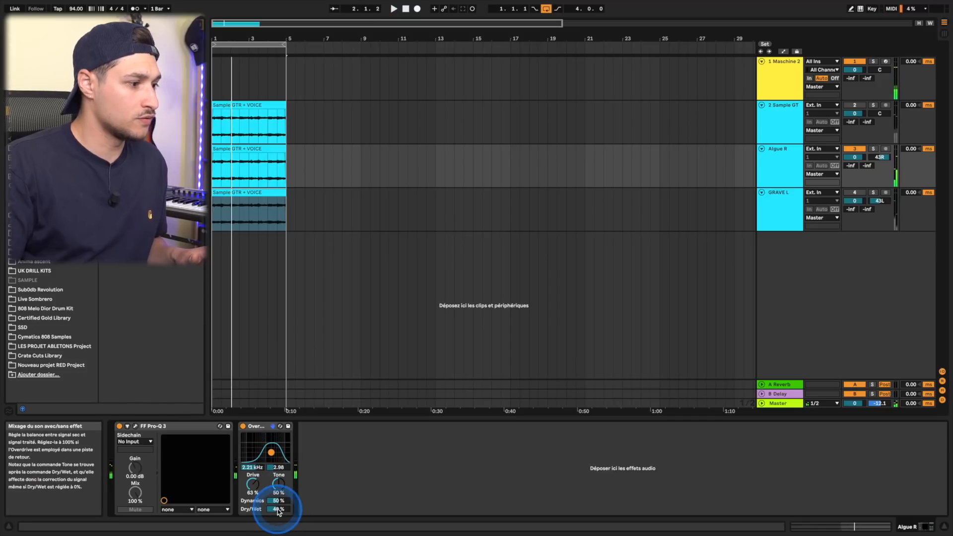
drag(278, 500, 278, 503)
Show the Overdrive's Dry/Wet automation on Aigue R and draw short curved peaks over the first two beats of bar 1.
right_click(277, 508)
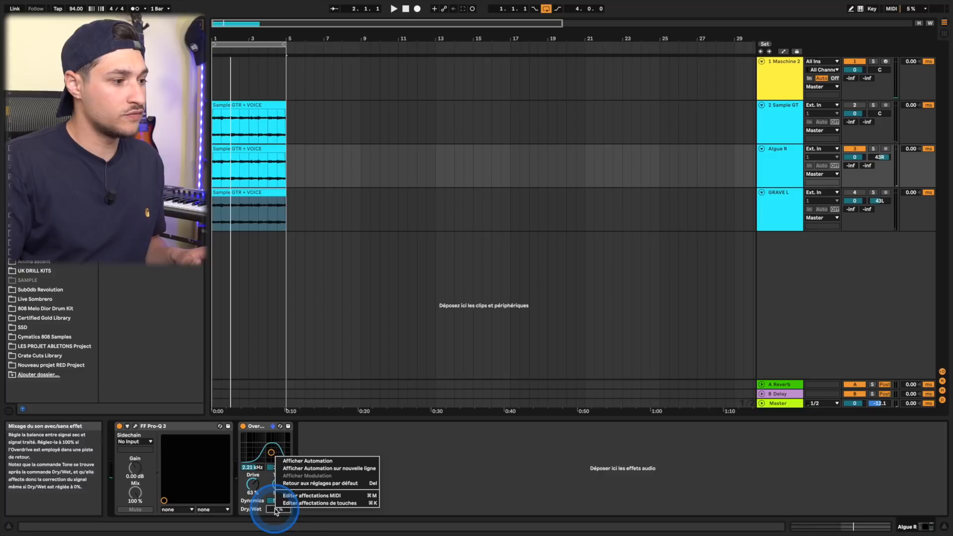
click(293, 461)
click(264, 70)
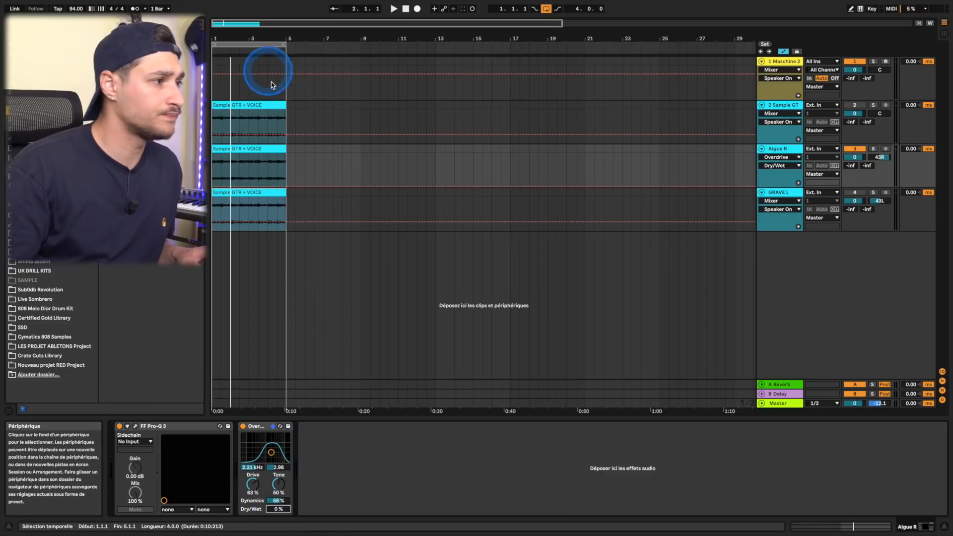
click(222, 116)
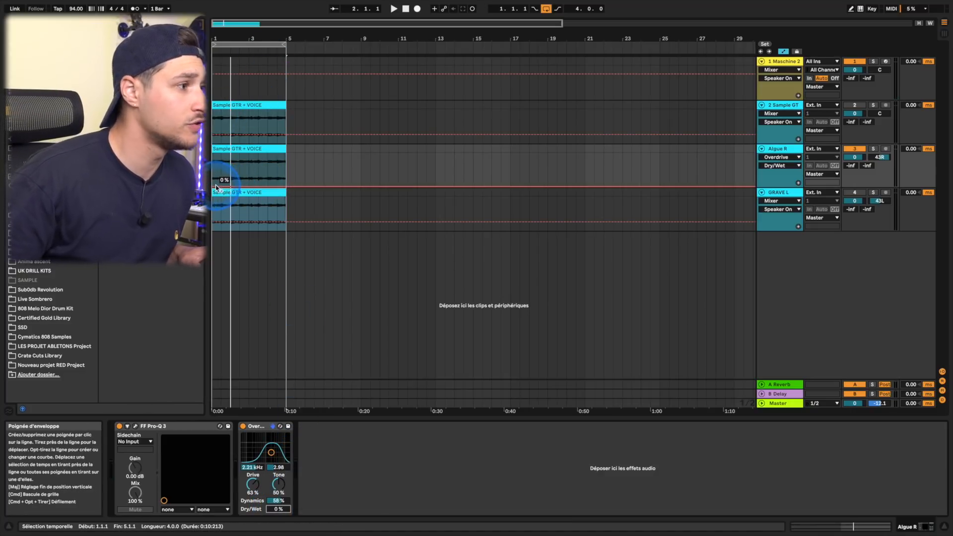
click(221, 43)
double_click(222, 43)
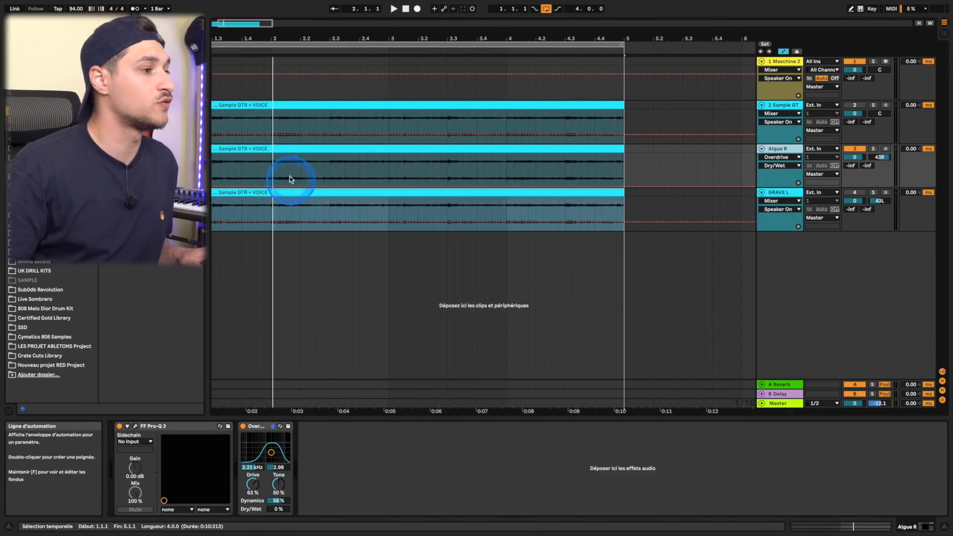
click(214, 188)
drag(215, 188, 262, 174)
key(space)
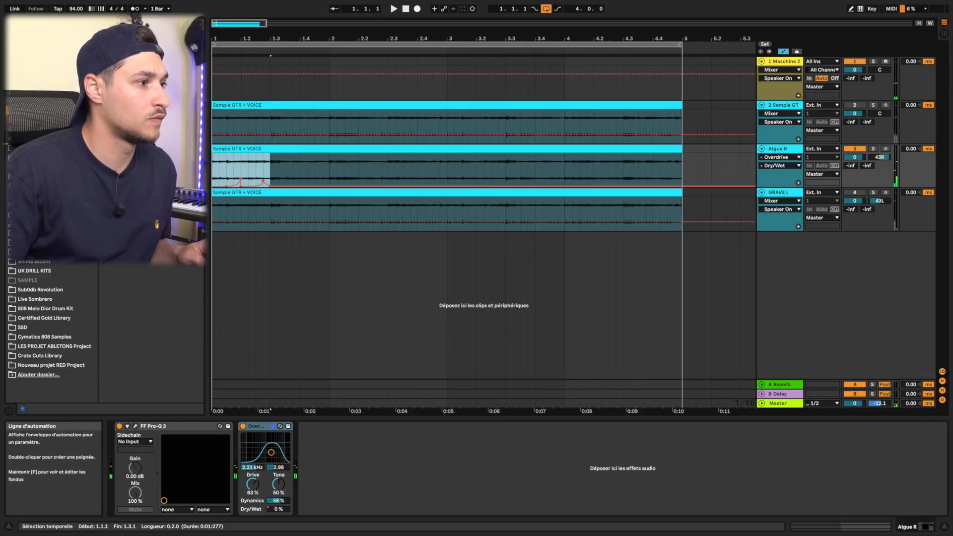
Repeat the two-beat Dry/Wet automation pattern to the end of the four-bar Aigue R clip and play it back.
key(super+d)
key(super+d)
key(super+d)
key(super+d)
key(super+d)
key(super+d)
key(super+d)
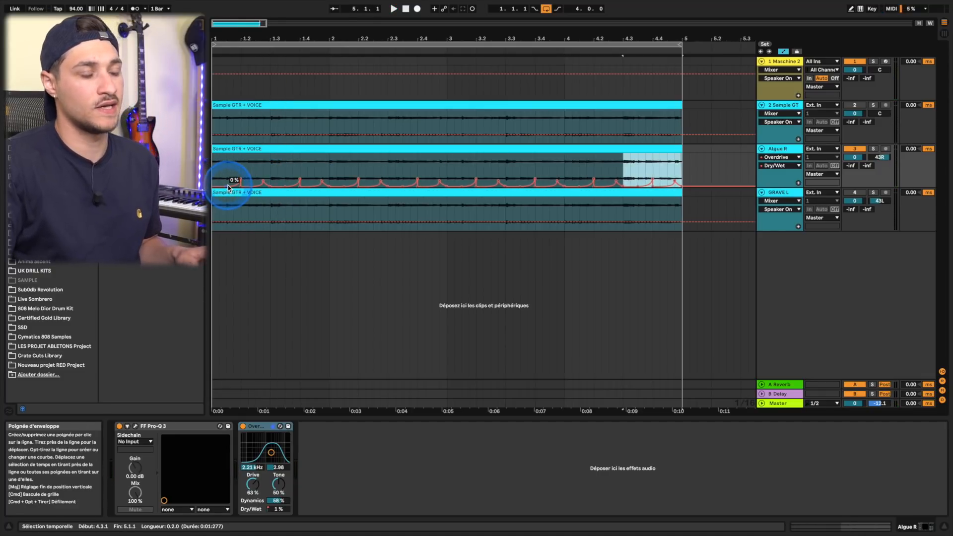
click(394, 9)
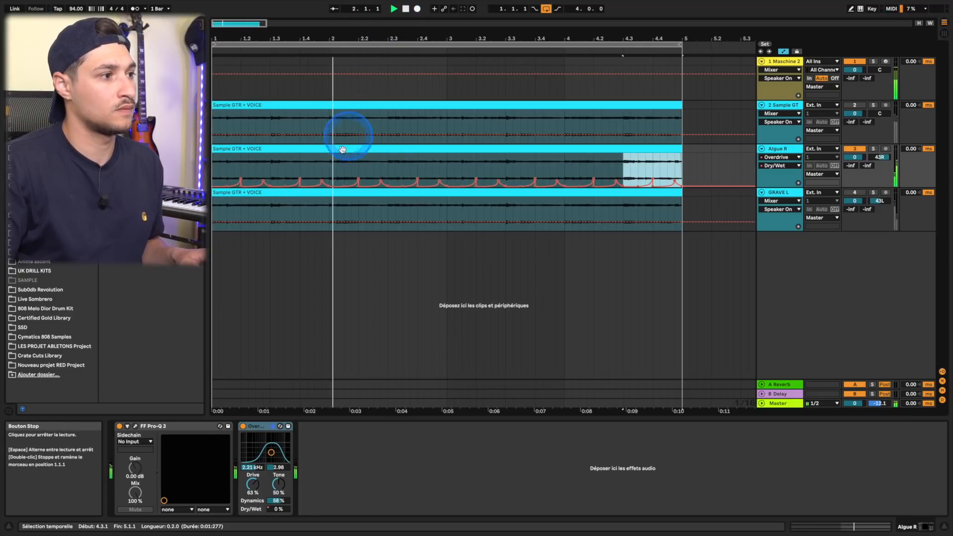
mouse_move(323, 184)
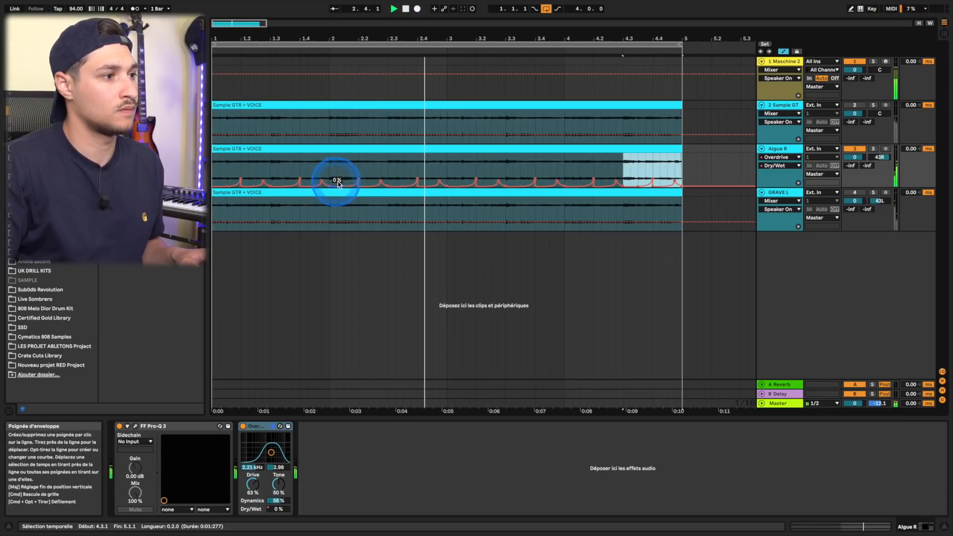
key(space)
Equalize the soloed GRAVE L track in Pro-Q 3 with a high cut and a low cut at about 60 Hz.
click(863, 193)
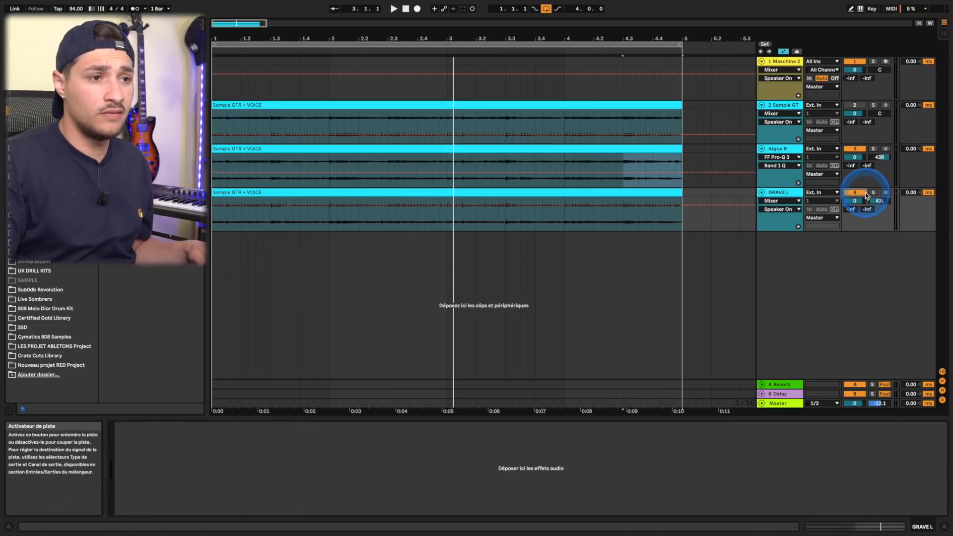
click(775, 181)
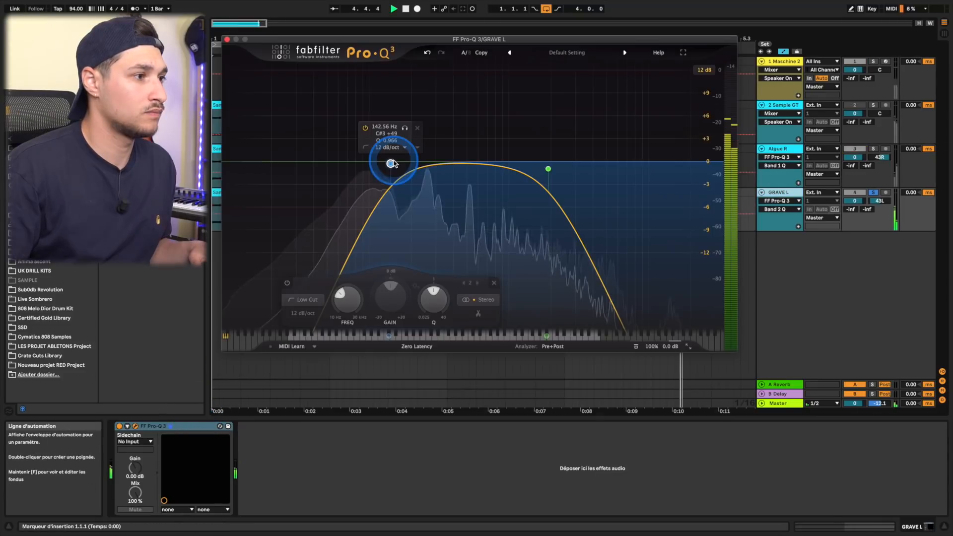
drag(389, 157, 338, 162)
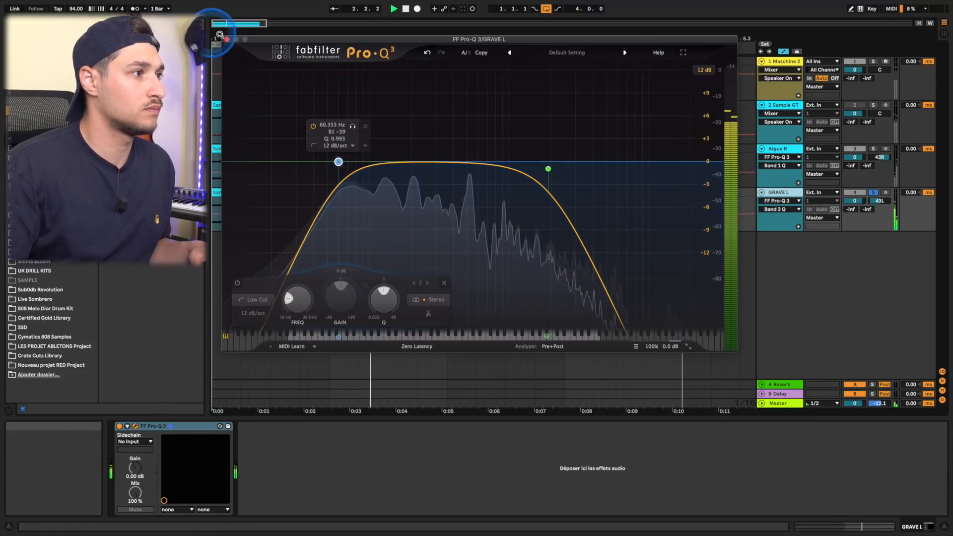
click(227, 39)
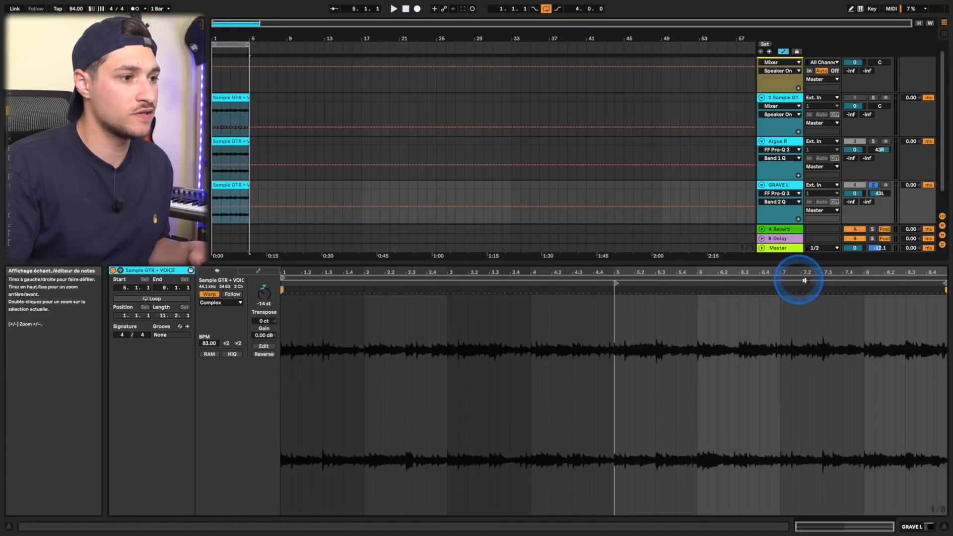
Move the GRAVE L clip's start marker to 1.1.1, trim the clip back to four bars and play it.
drag(615, 282, 104, 321)
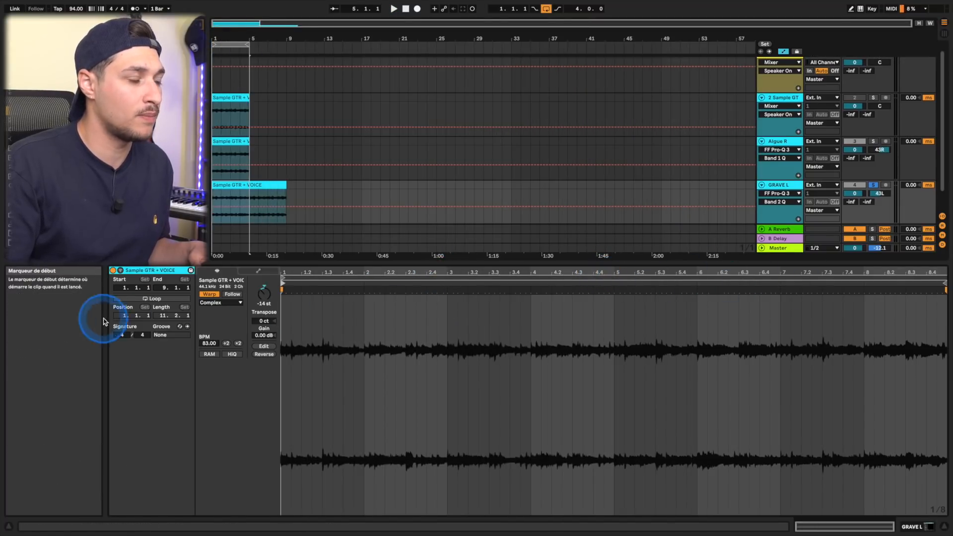
drag(300, 212, 244, 187)
click(415, 8)
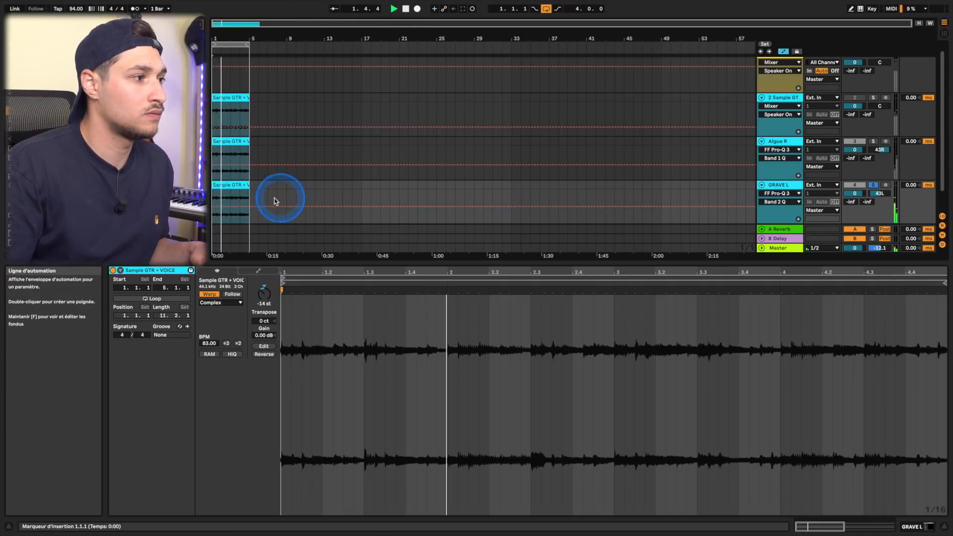
Halve the GRAVE L clip's segment BPM and play the track back.
click(230, 187)
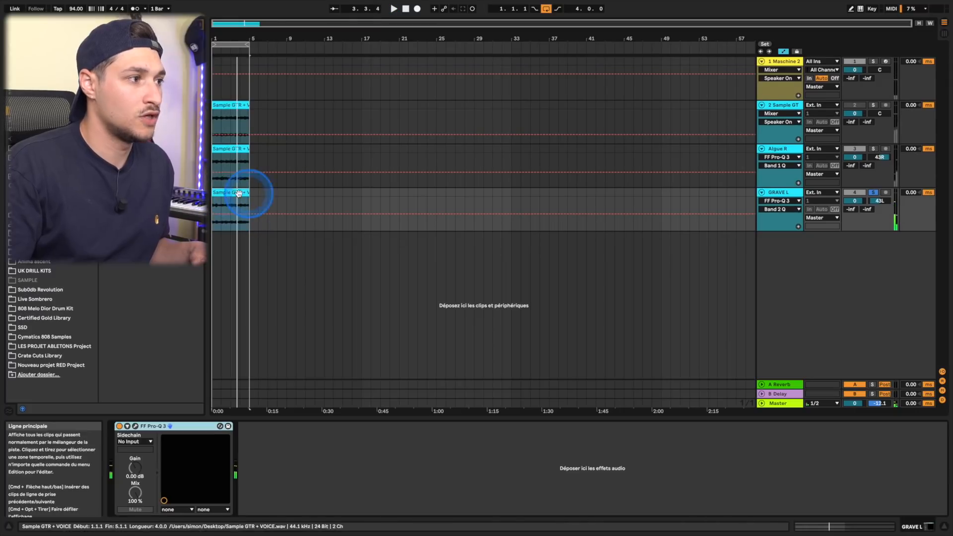
double_click(226, 192)
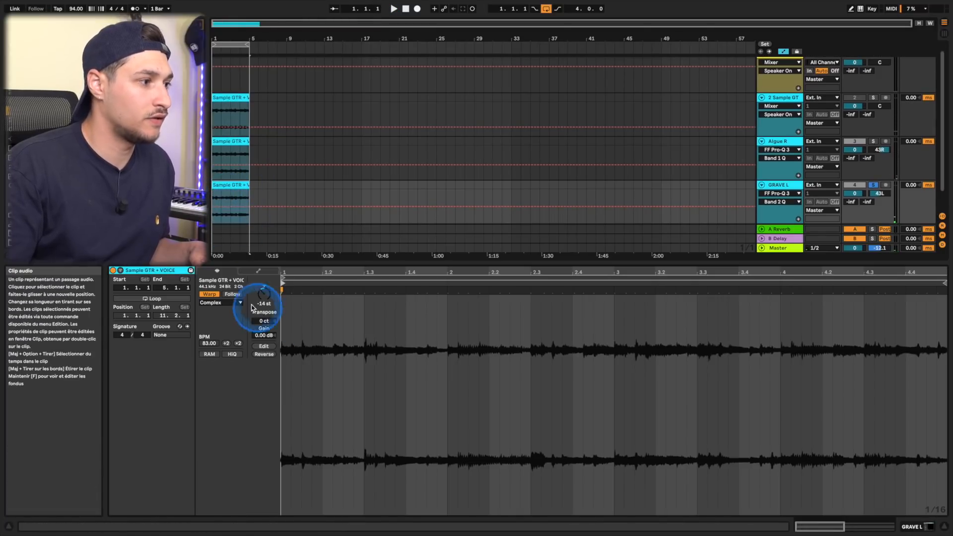
click(218, 347)
click(241, 196)
key(space)
Add ValhallaVintageVerb to GRAVE L with the Mix at 48.4% and the Decay at 5.08 s.
click(796, 184)
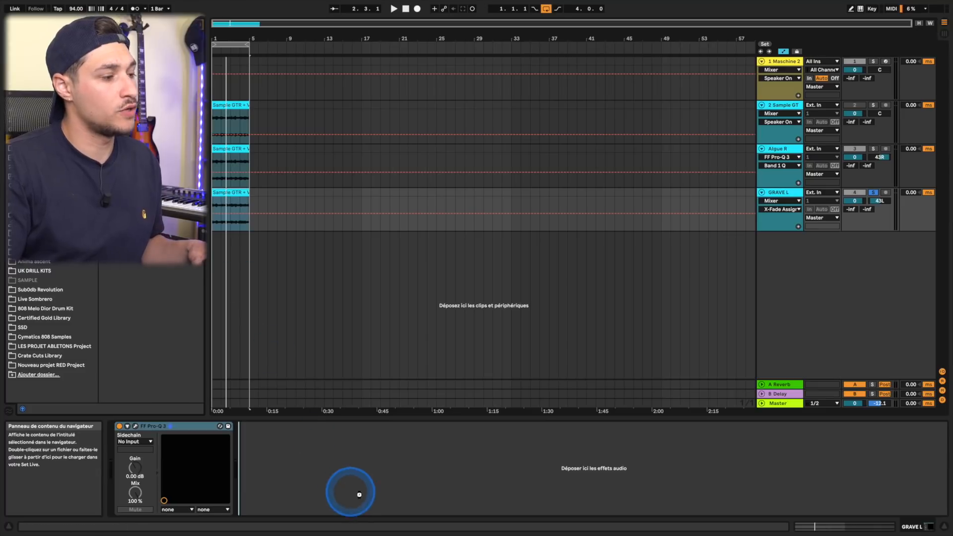
click(359, 494)
key(space)
drag(261, 130, 273, 115)
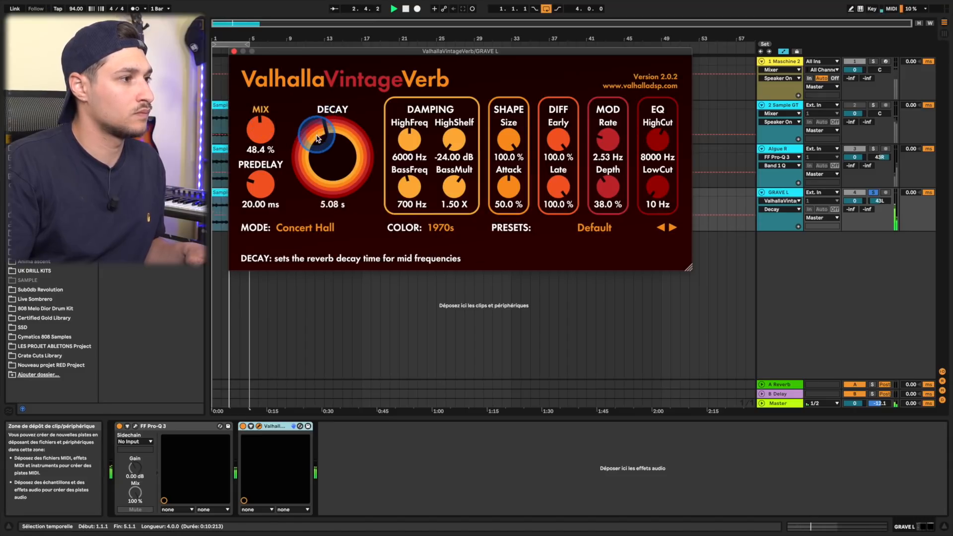
click(233, 52)
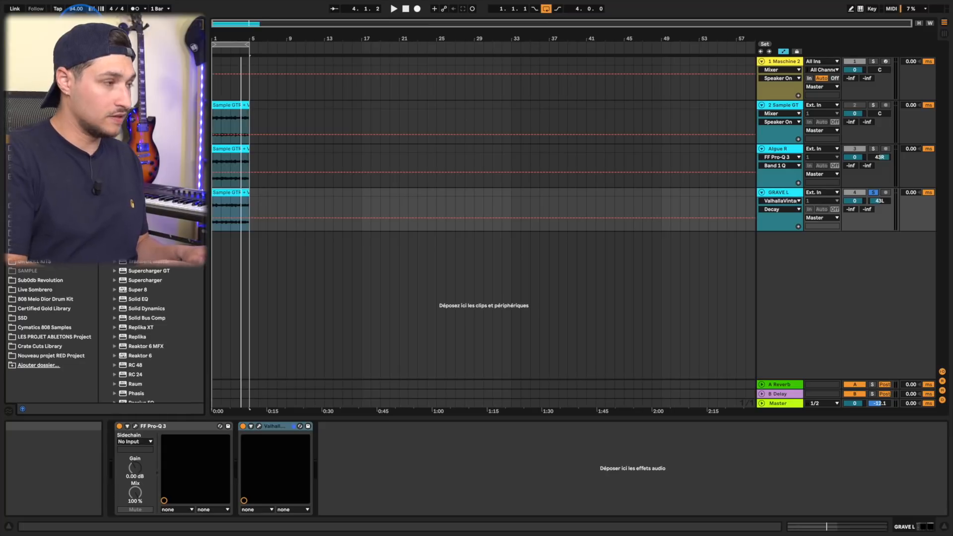
Set GRAVE L's Phaser-Flanger to Flanger mode and retune its Pro-Q 3 with a higher low cut and a resonant high cut around 3 kHz.
key(space)
click(382, 466)
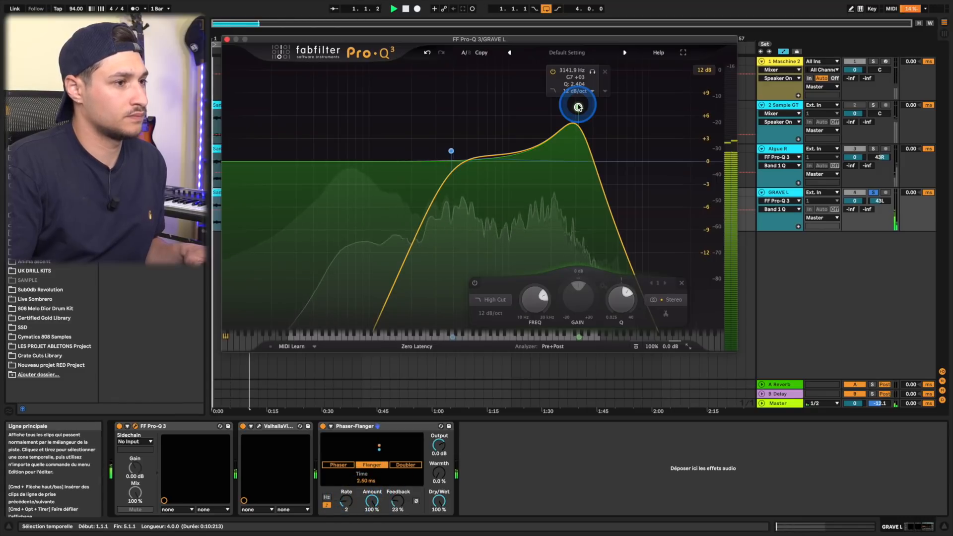
drag(570, 103, 572, 119)
mouse_move(450, 151)
mouse_down()
mouse_move(466, 157)
mouse_move(438, 155)
mouse_up()
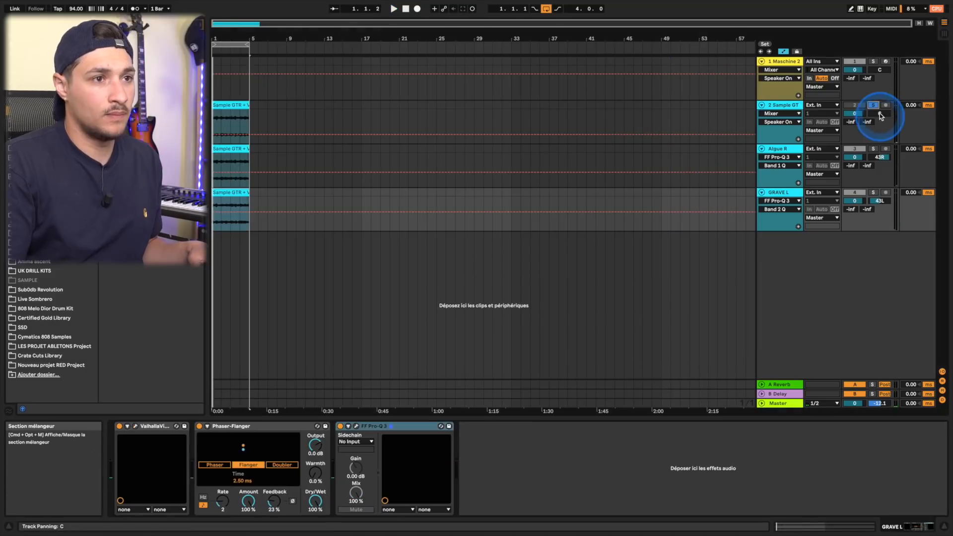
Reactivate all the tracks for joint playback and lower Aigue R to -1.7 dB and GRAVE L to -1.9 dB.
click(878, 110)
click(854, 105)
key(space)
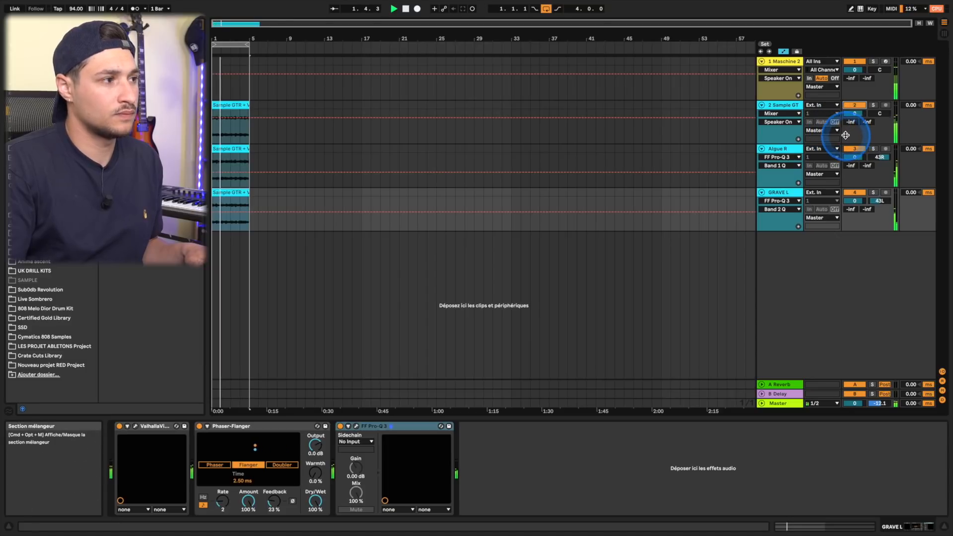
drag(850, 157, 849, 159)
drag(854, 200, 855, 201)
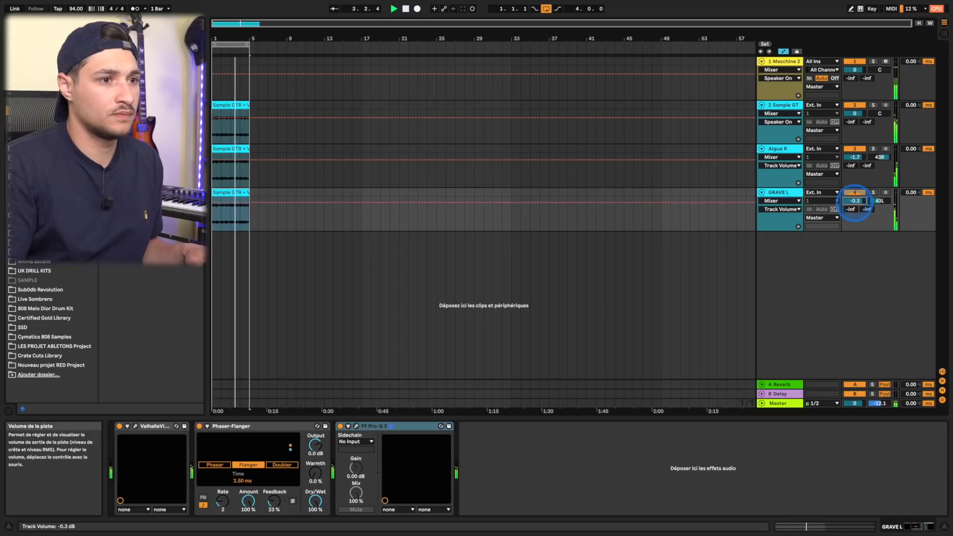
click(874, 158)
click(896, 162)
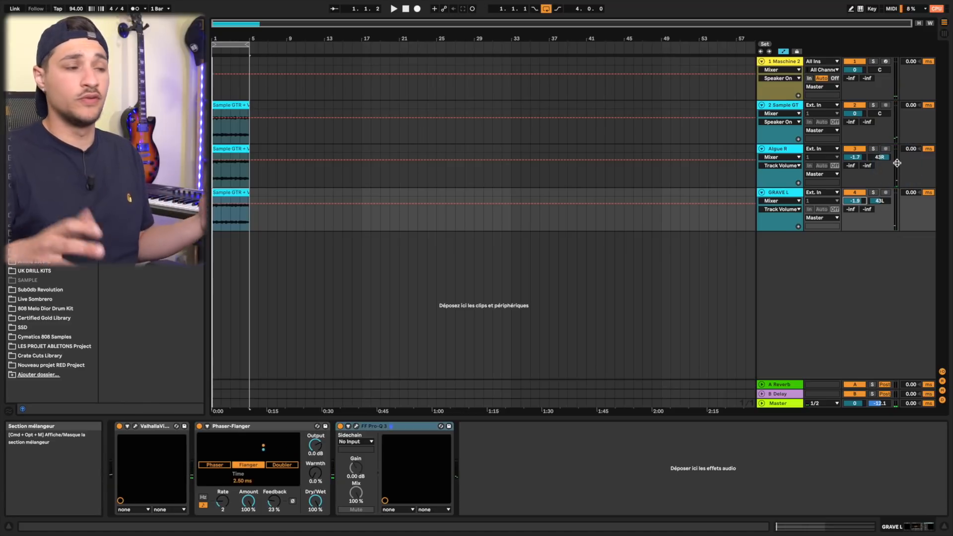
Open the centre-panned original sample clip and halve its segment BPM.
double_click(232, 106)
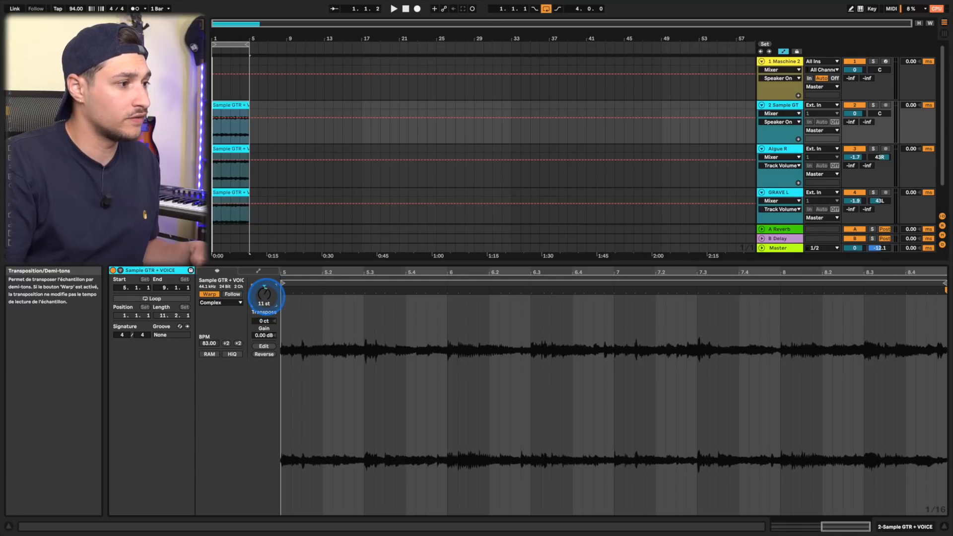
click(226, 343)
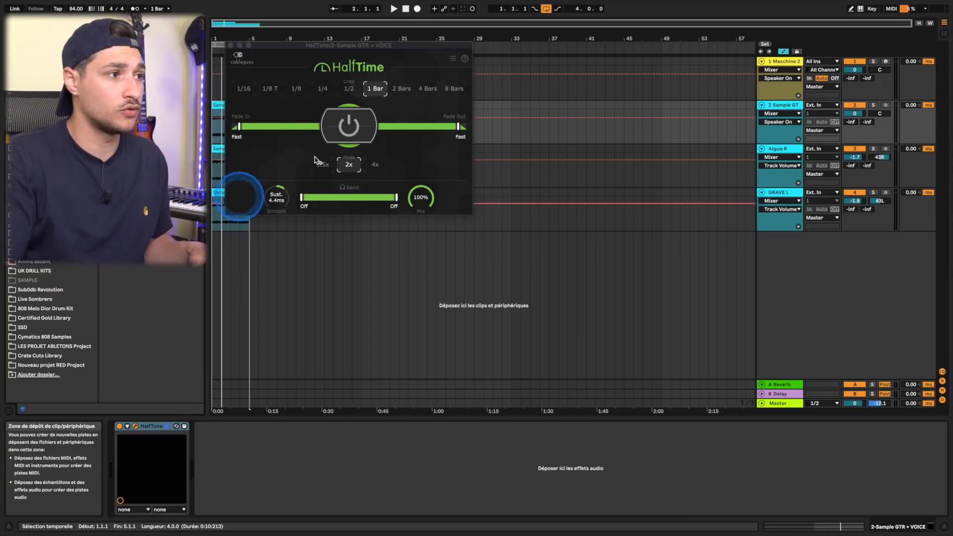
Configure HalfTime on the original sample track with a 4-bar loop, 87% mix, percussive smoothing and a restricted frequency band.
click(405, 94)
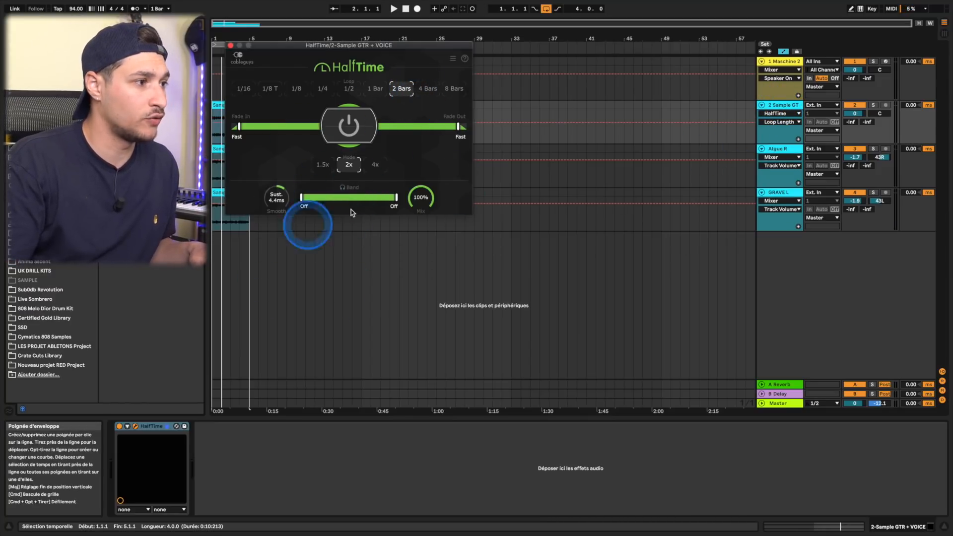
click(356, 30)
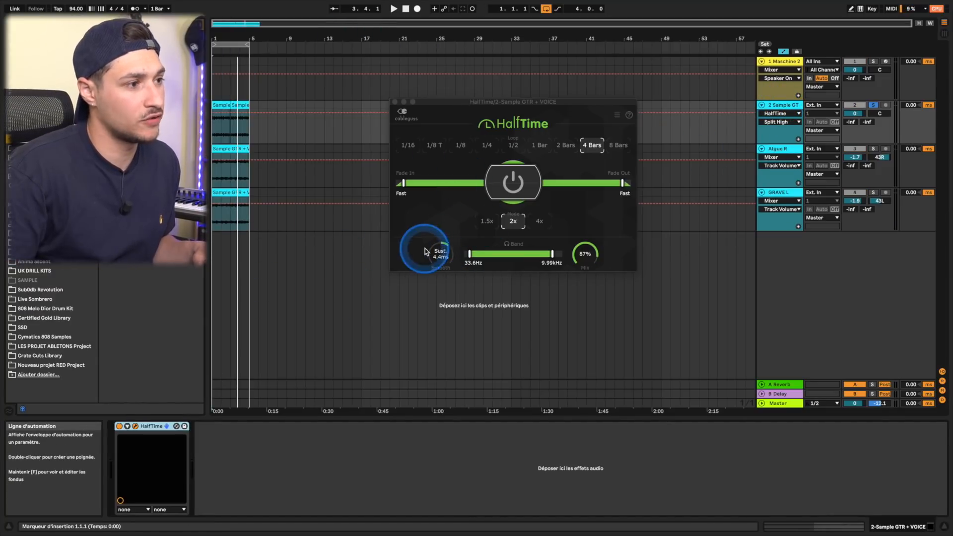
drag(425, 252, 433, 273)
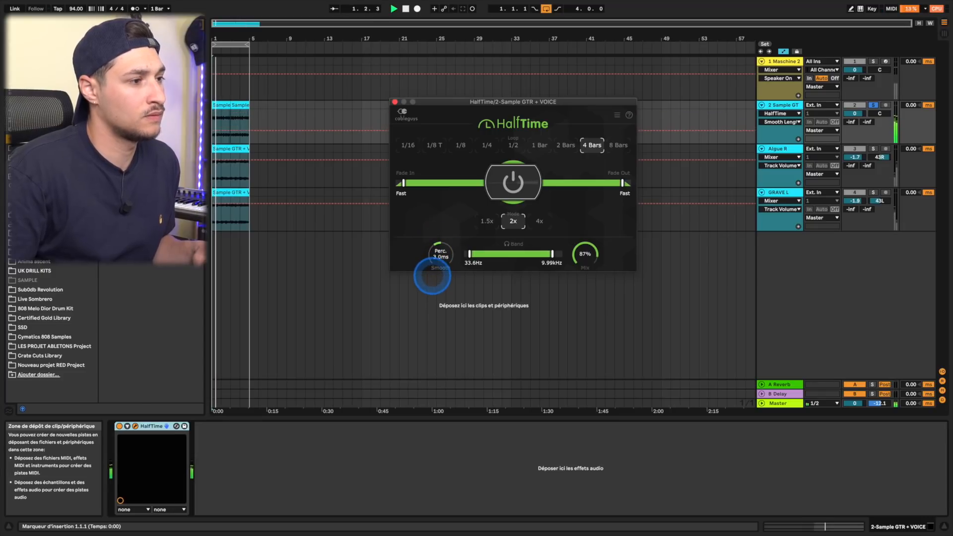
mouse_move(484, 252)
mouse_down()
mouse_move(530, 253)
mouse_move(475, 254)
mouse_up()
drag(475, 254, 471, 257)
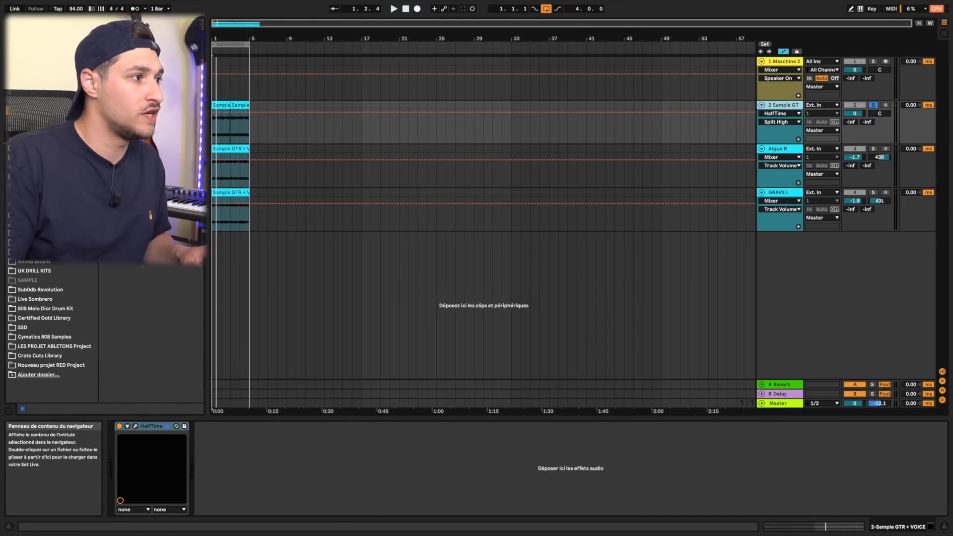
Add a Delay in Ping Pong mode to the original sample track with time division 1, Feedback 72% and Dry/Wet 22%.
click(362, 473)
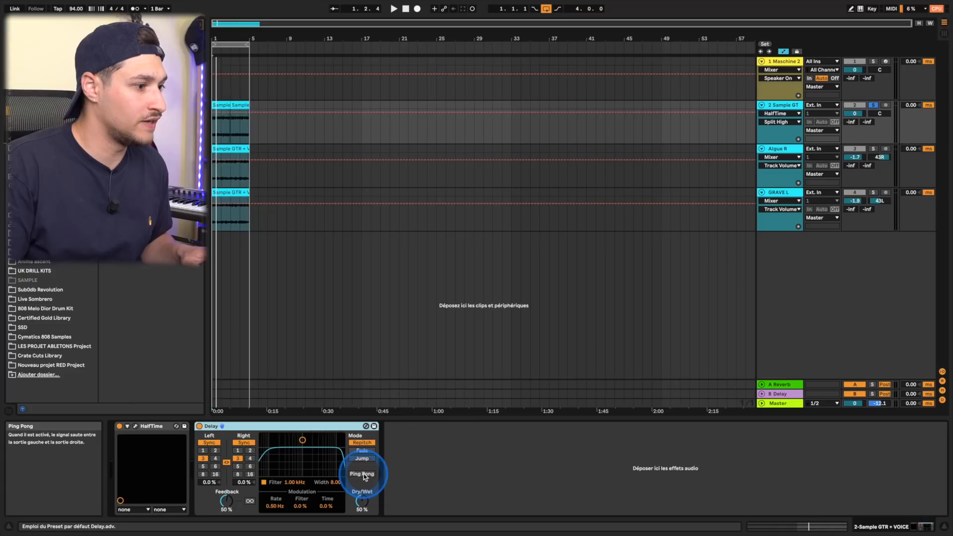
key(space)
click(204, 450)
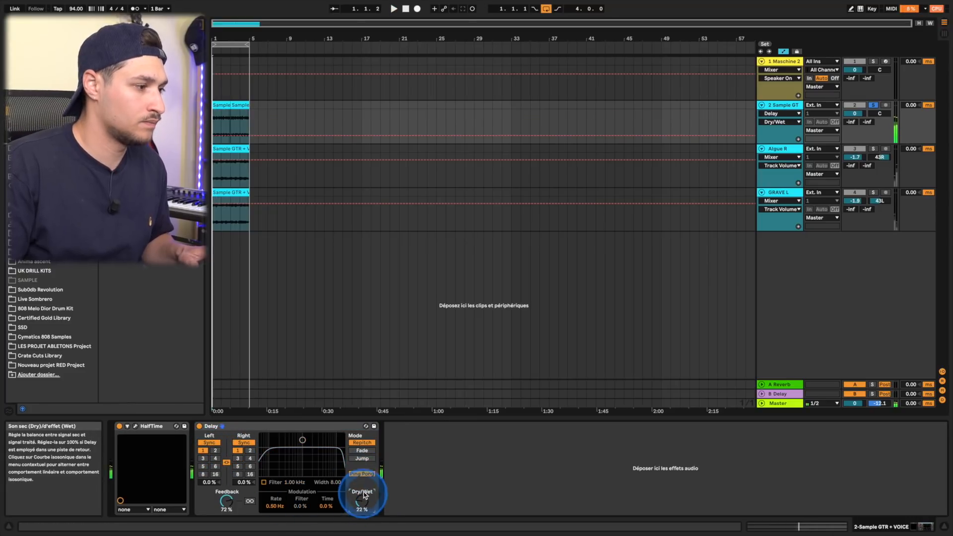
Add FabFilter Pro-Q 3 to the original sample track with a low cut, an upper-mid boost and a -6.04 dB bell at 11334 Hz, Q 1.211.
click(873, 105)
key(BackSpace)
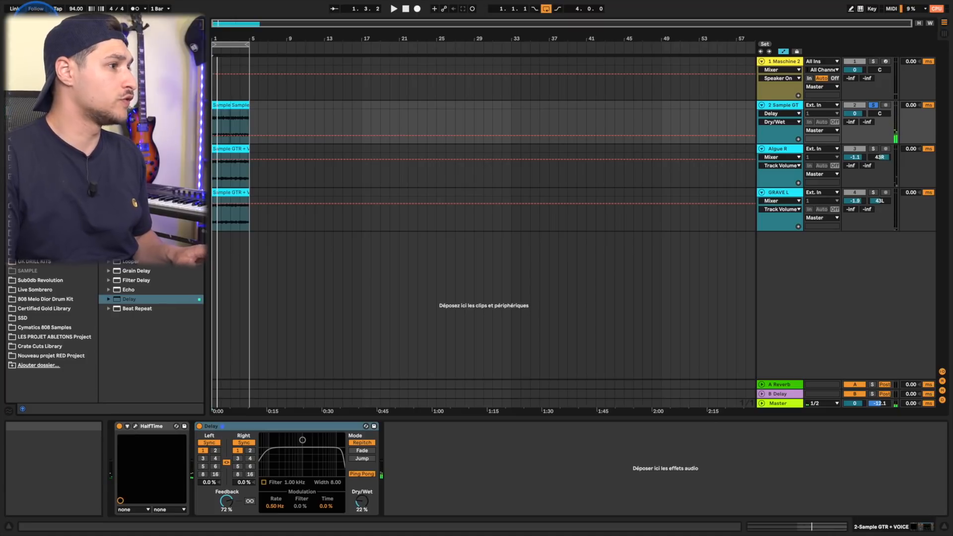
click(36, 25)
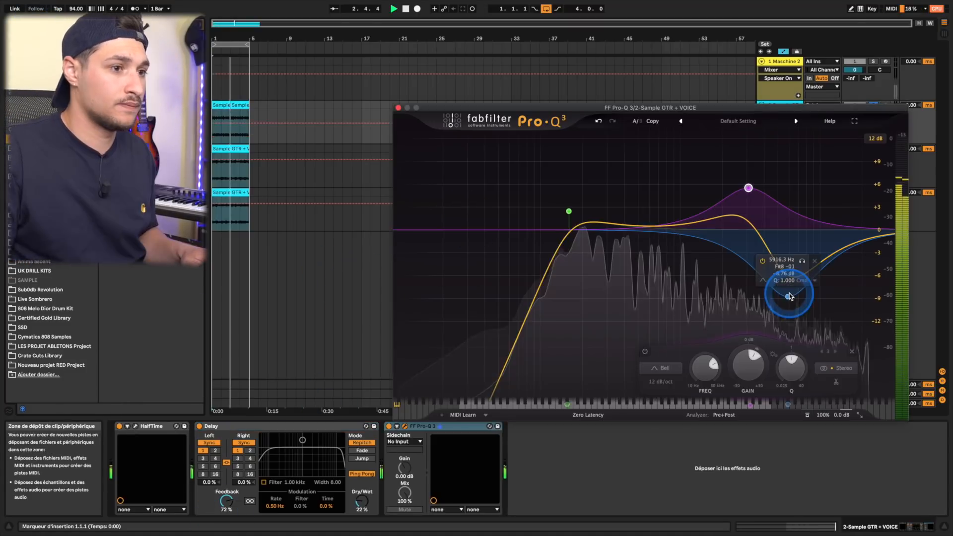
drag(797, 290, 827, 276)
scroll(826, 275, up, 2)
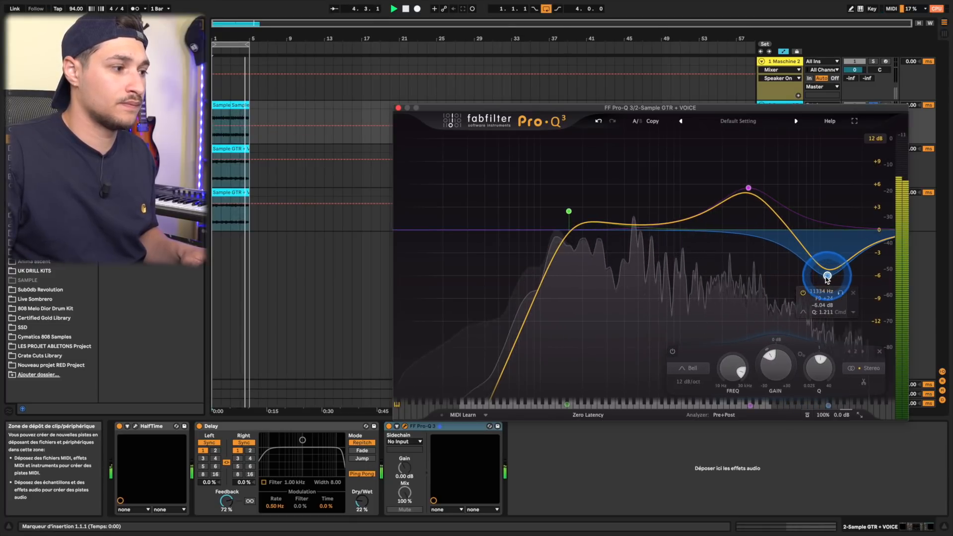
Enable the Delay's filter at 966 Hz with width 6.43 and set Feedback to 60% and Dry/Wet to 23%.
click(348, 452)
click(362, 502)
click(506, 128)
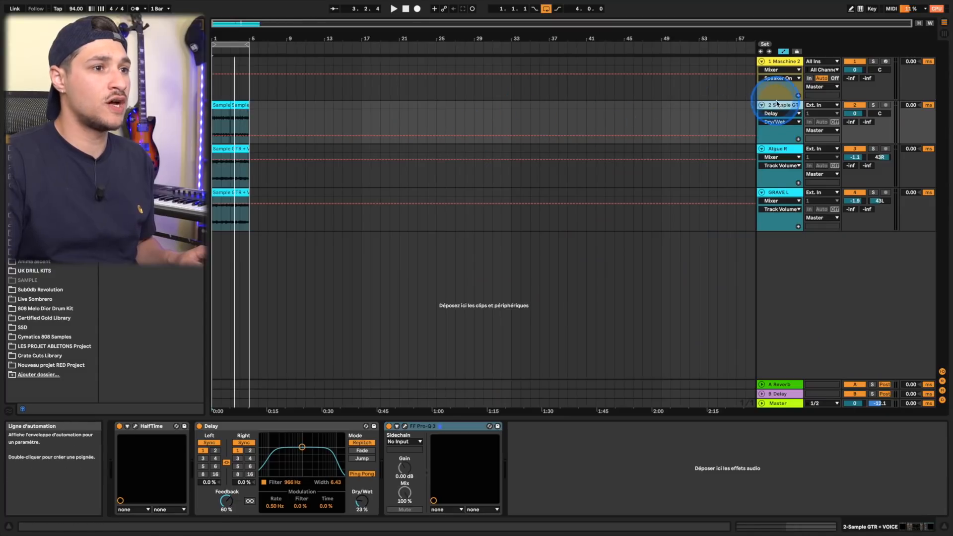
Add RC-20 Retro Color after the EQ on the original sample track and load its Pad Magic preset.
click(124, 21)
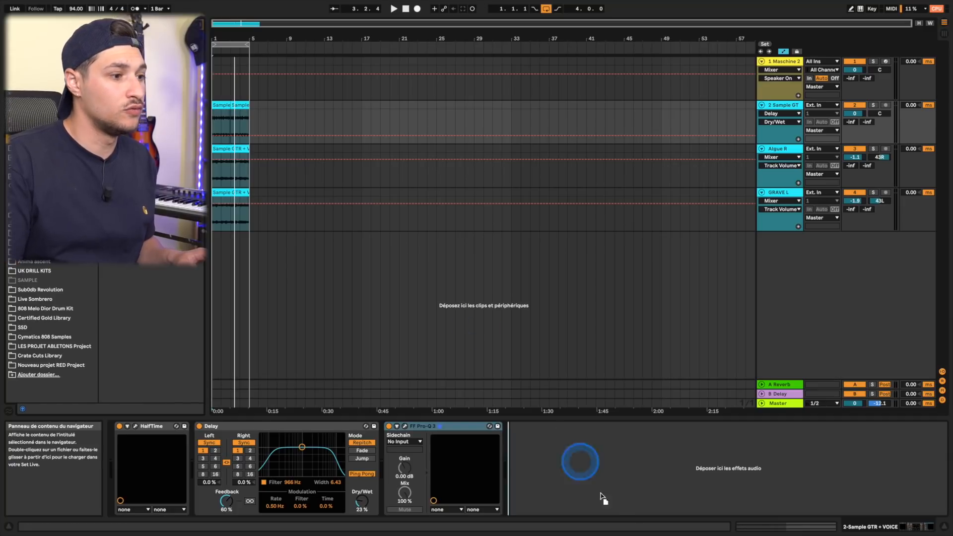
click(489, 349)
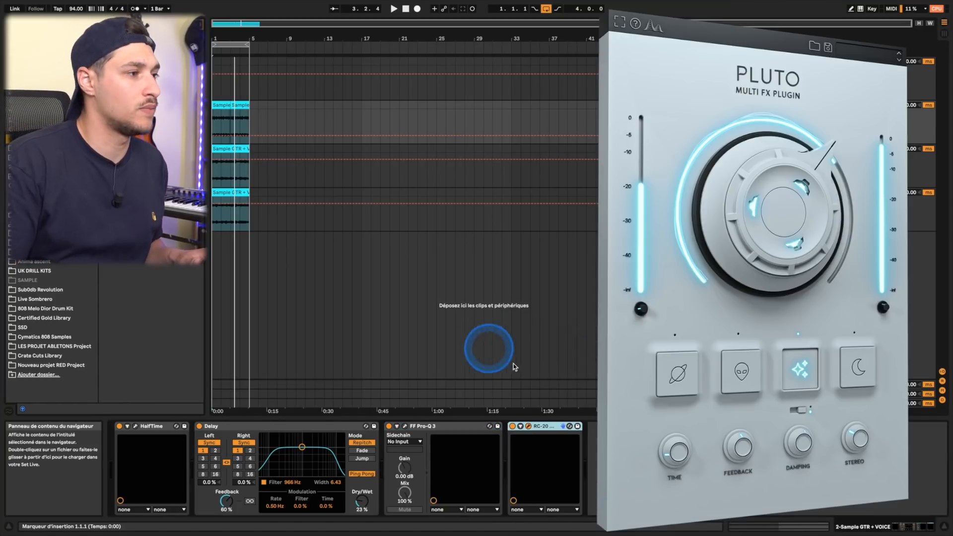
click(519, 472)
click(528, 426)
drag(425, 278, 429, 328)
click(571, 93)
scroll(526, 188, down, 8)
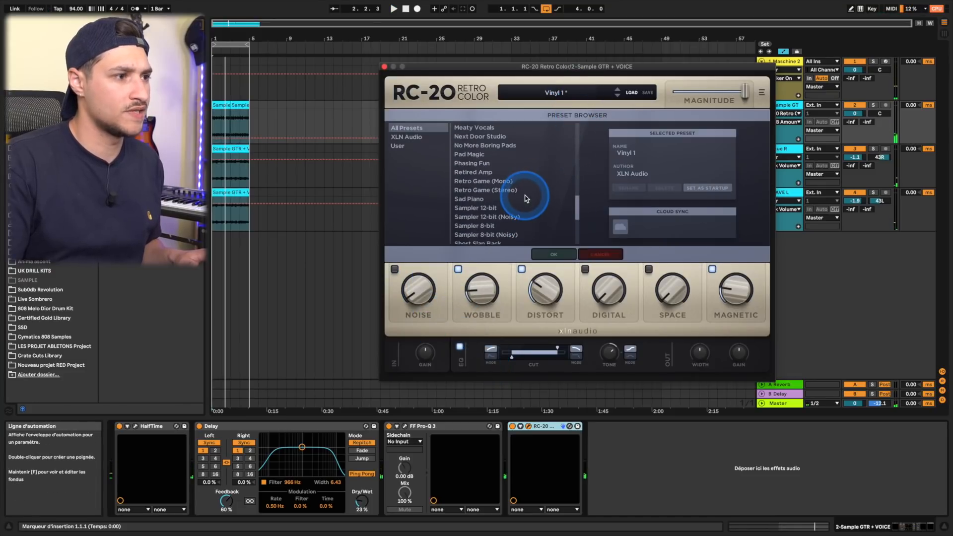
click(480, 168)
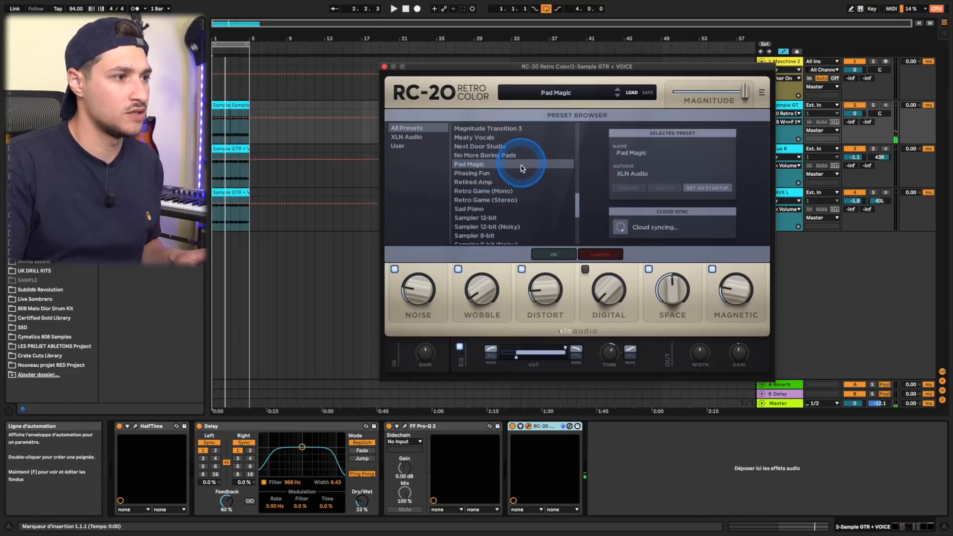
click(554, 255)
Lower RC-20's high cut and adjust its Distort amount while the loop plays.
key(space)
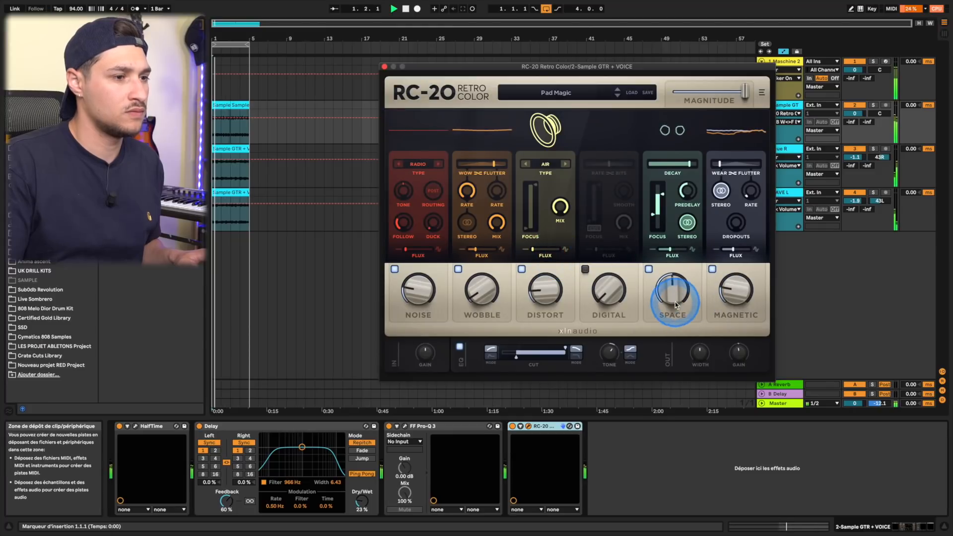
click(563, 349)
drag(555, 350, 551, 351)
click(543, 291)
key(super+alt+p)
Rebalance the layers by lowering Aigue R to -6.2 dB and GRAVE L to -5.3 dB.
drag(855, 157, 855, 164)
drag(855, 201, 855, 202)
key(space)
click(851, 160)
click(853, 152)
drag(854, 159, 852, 164)
click(432, 145)
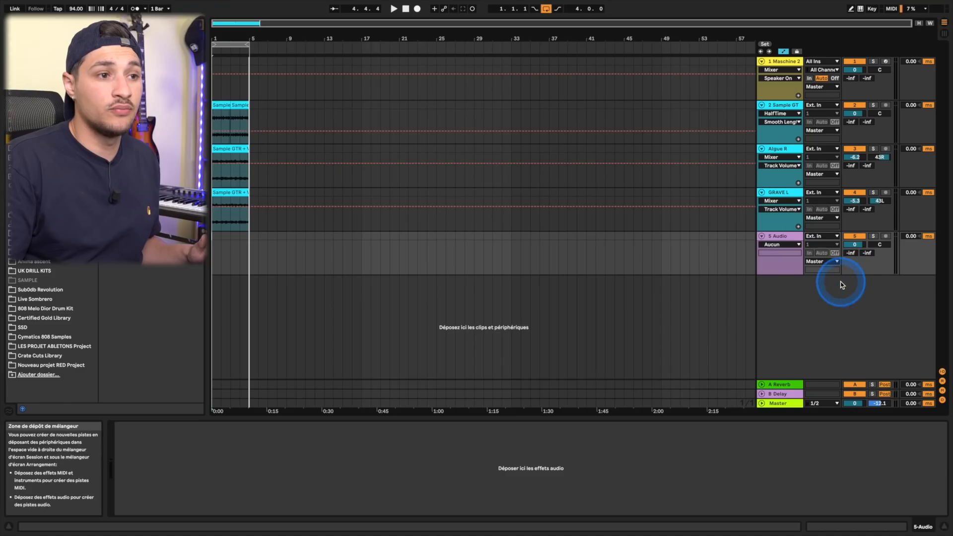
Set the input of the new 5 Audio track to Resampling and arm it for recording.
click(780, 243)
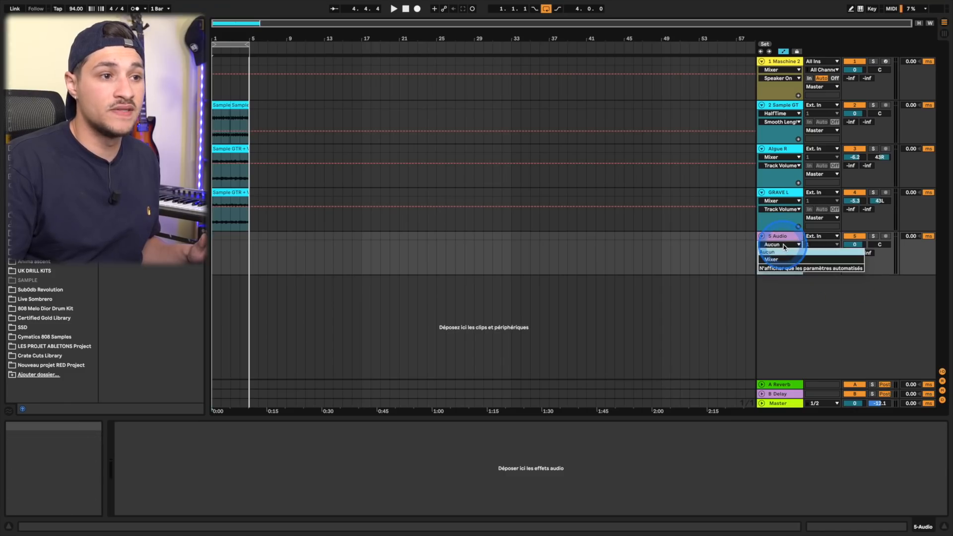
click(821, 236)
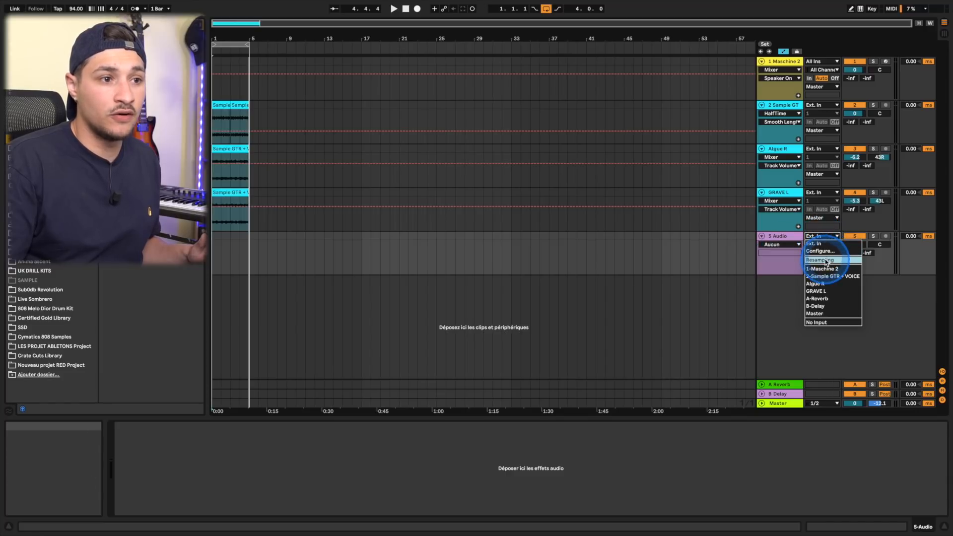
click(826, 260)
click(885, 236)
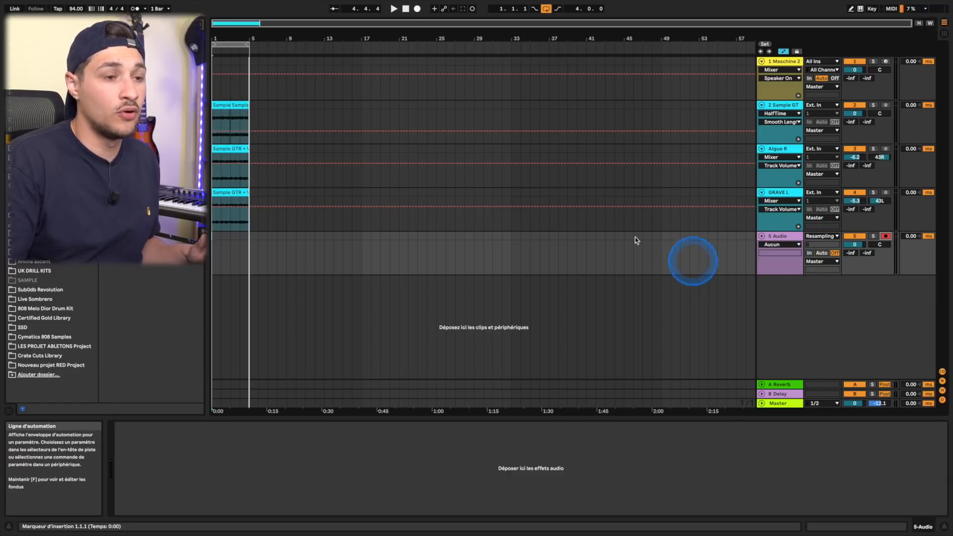
Record the four-bar layered loop from bar 1 onto the 5 Audio track.
click(394, 8)
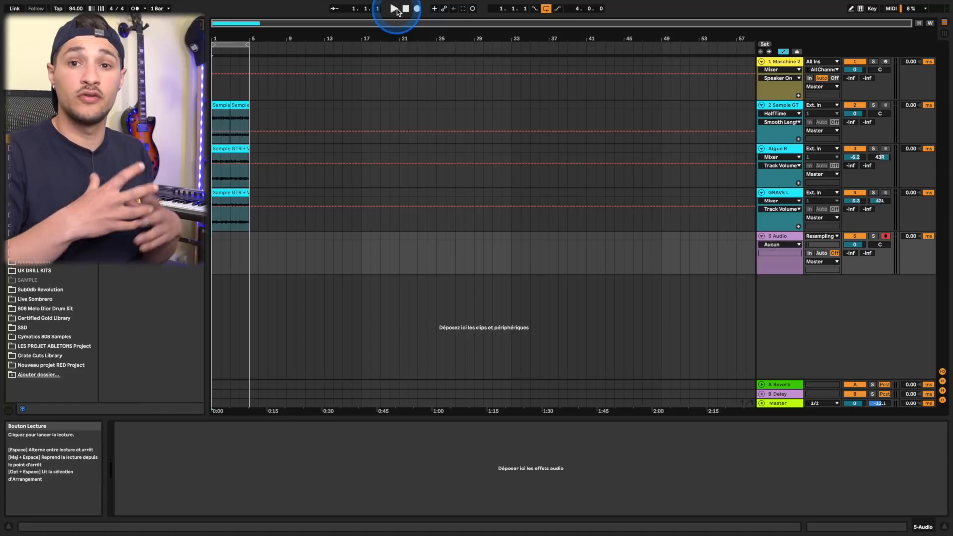
click(824, 72)
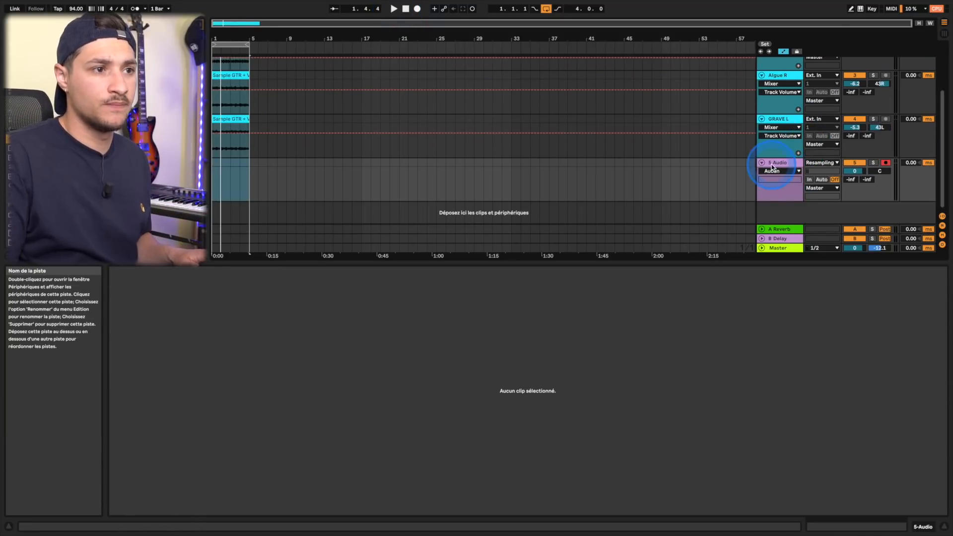
click(375, 10)
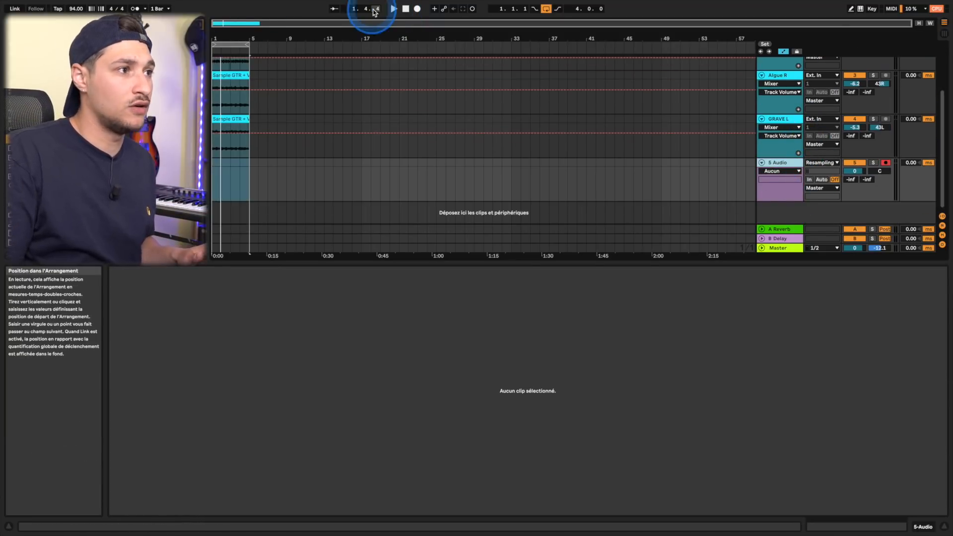
click(417, 9)
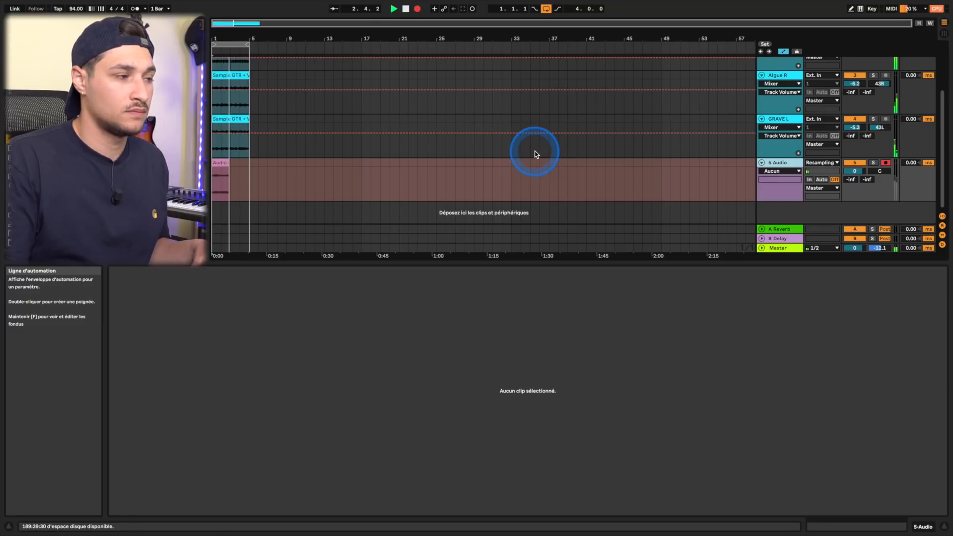
key(space)
scroll(255, 153, up, 3)
scroll(224, 168, down, 3)
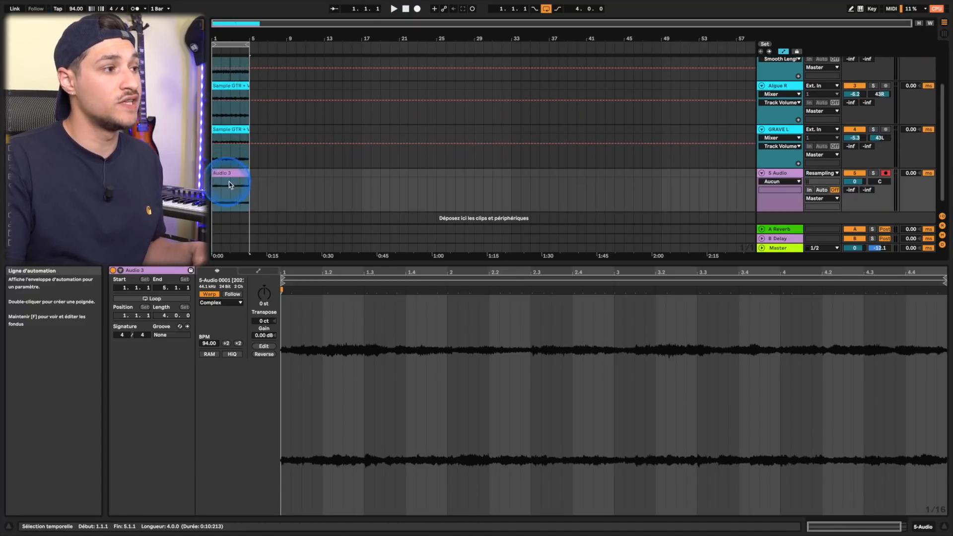
Audition the resampled track in solo and try transposing its clip up 5 semitones, resetting it to 0.
click(873, 167)
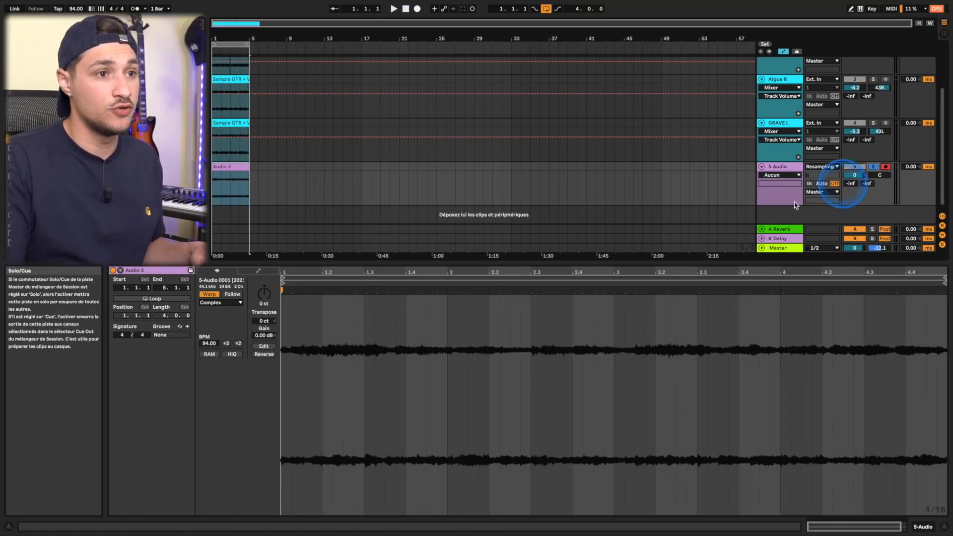
key(space)
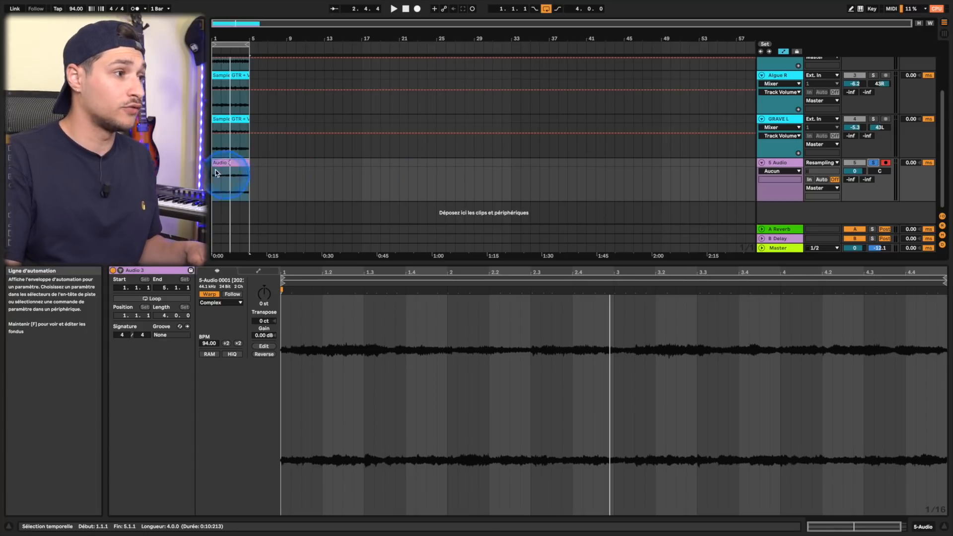
click(257, 300)
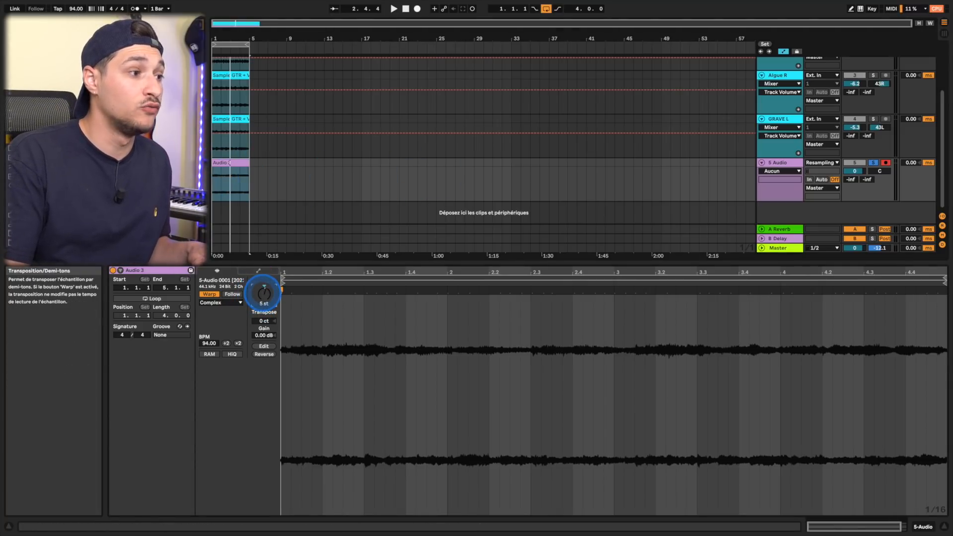
key(Delete)
click(387, 298)
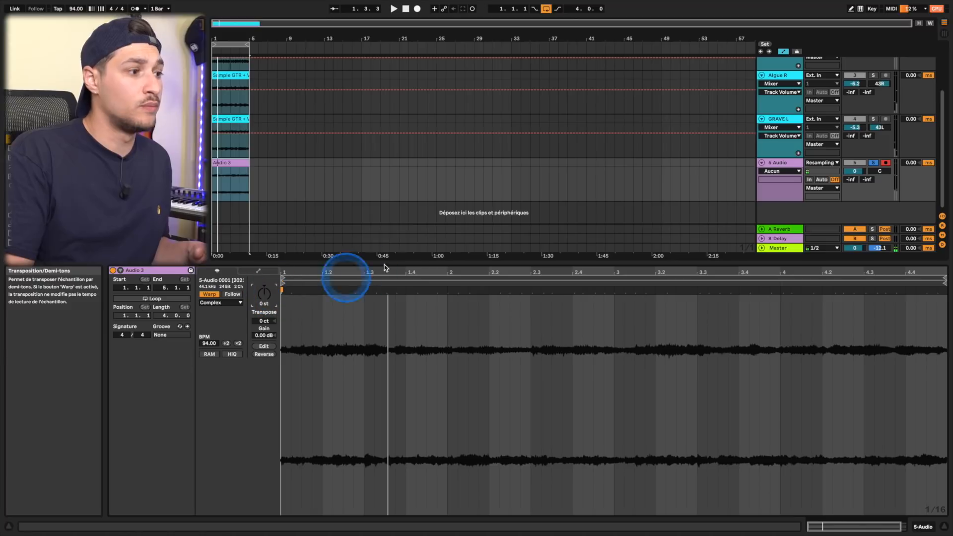
Place the War Kick sample on a new track across the four bars, looped with a length of 0.1.0.
click(78, 24)
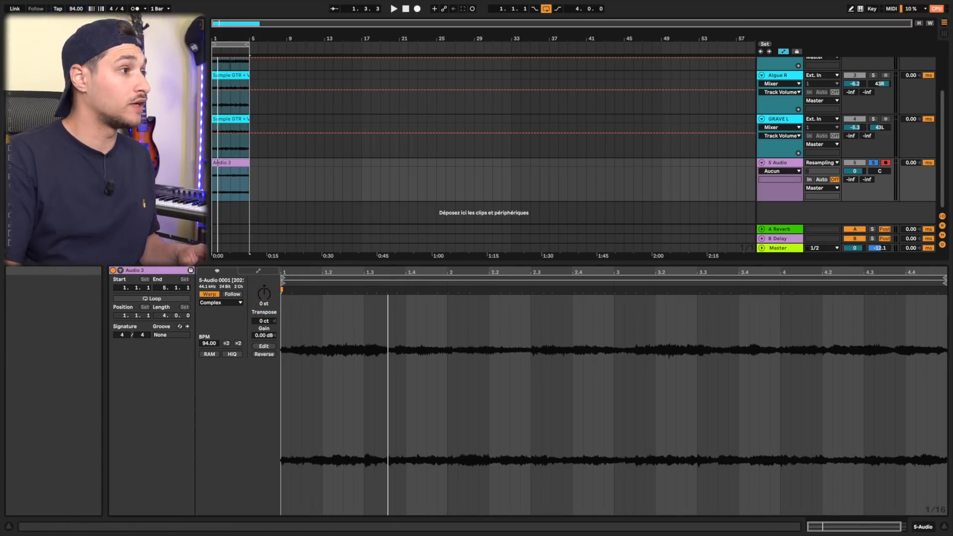
drag(78, 25, 215, 167)
click(172, 314)
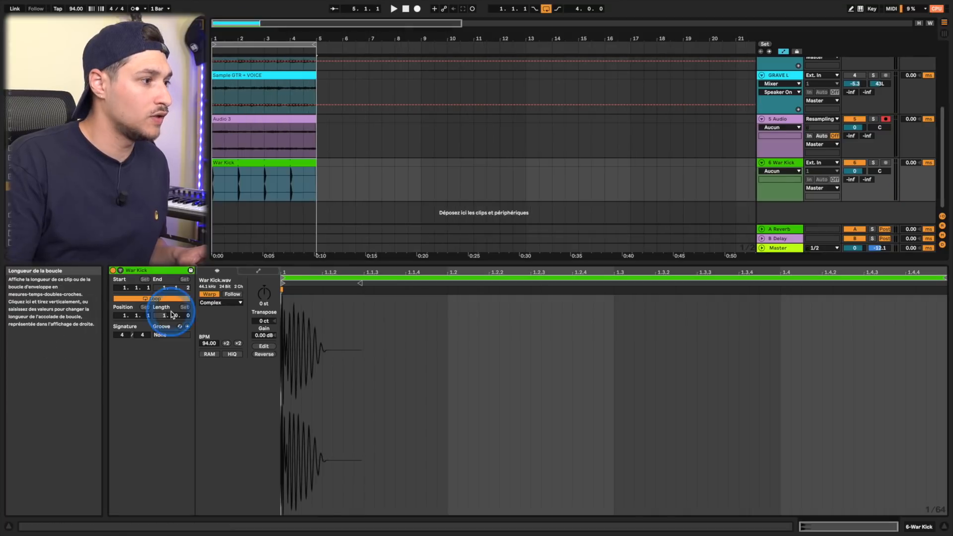
drag(176, 315, 176, 324)
key(space)
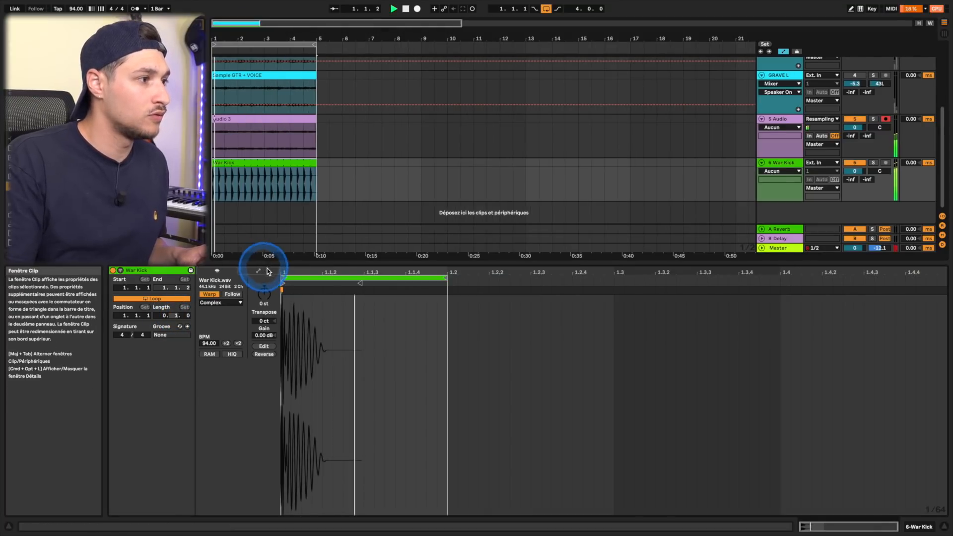
Deactivate the War Kick track and add a Compressor to the resampled 5 Audio track.
click(860, 163)
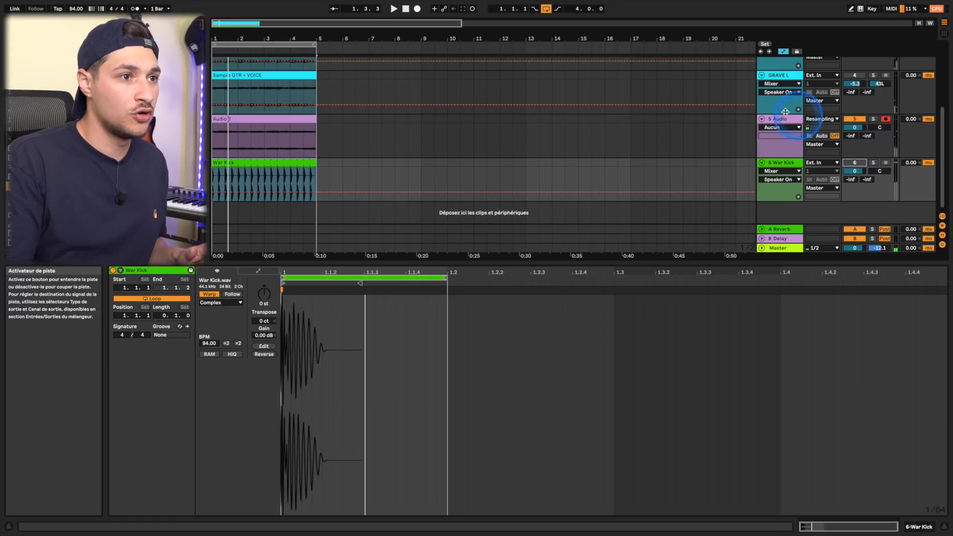
click(785, 111)
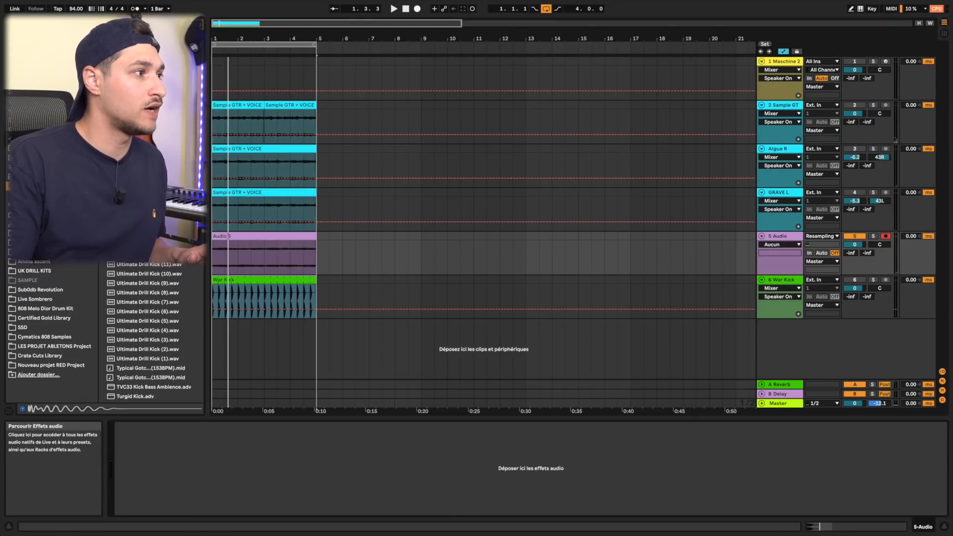
click(204, 22)
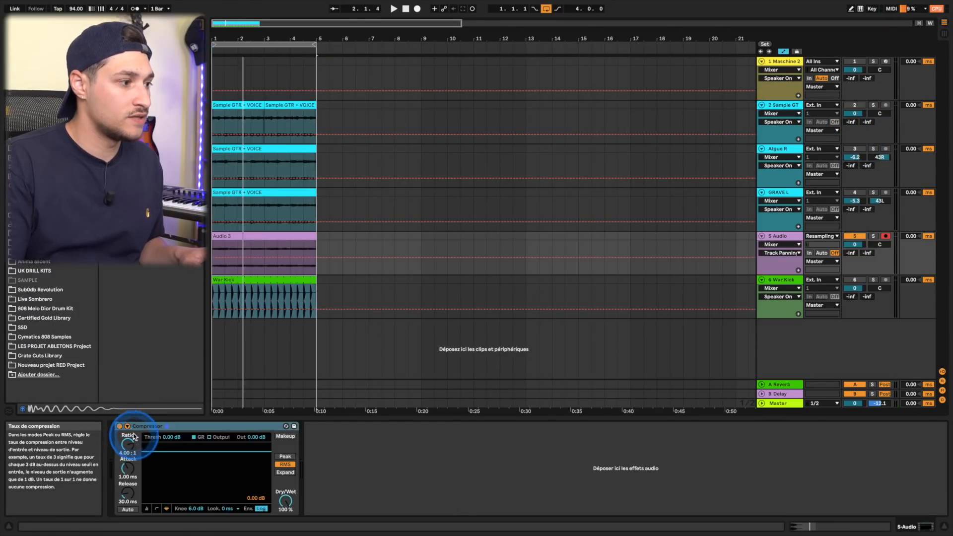
Enable the Compressor's sidechain with 6-War Kick as its source and adjust the threshold.
click(128, 427)
click(134, 437)
drag(139, 454, 150, 527)
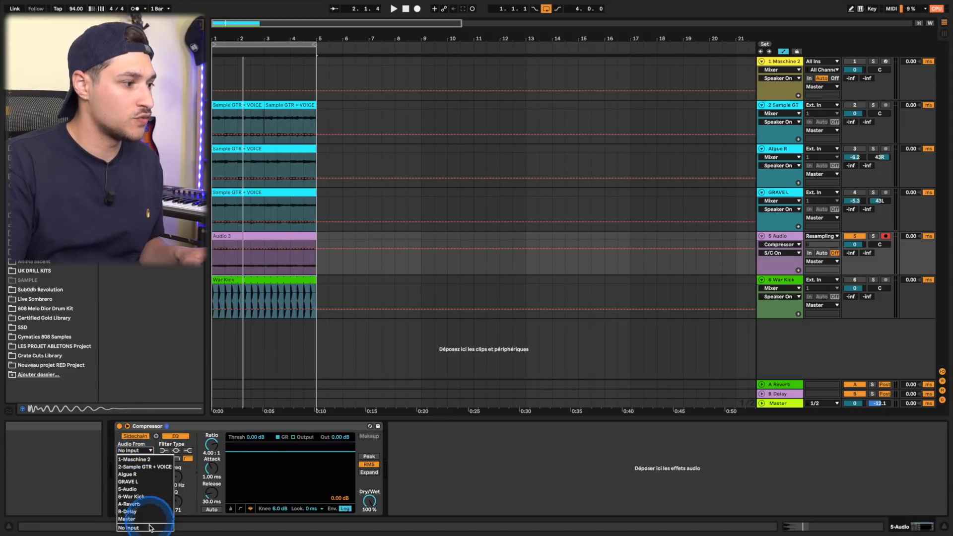
click(155, 503)
click(240, 508)
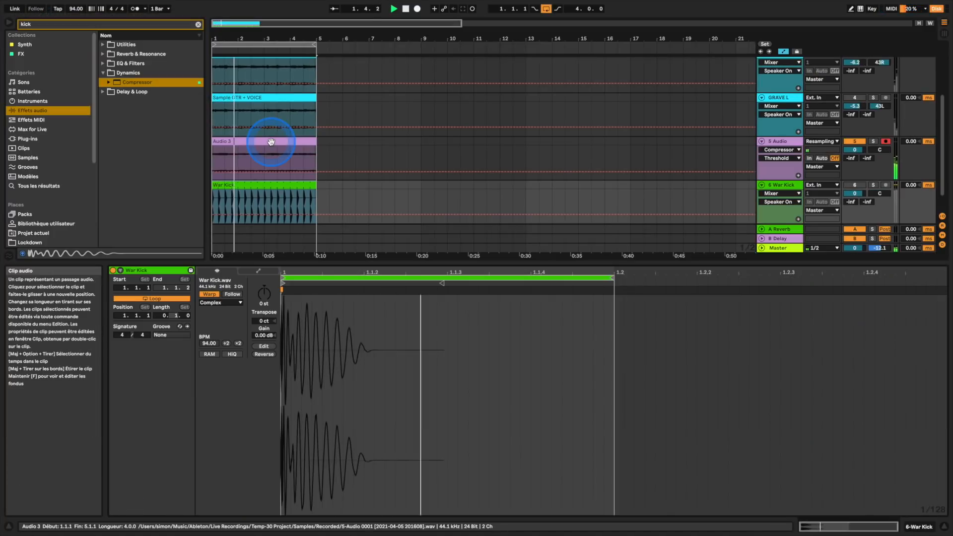
click(270, 141)
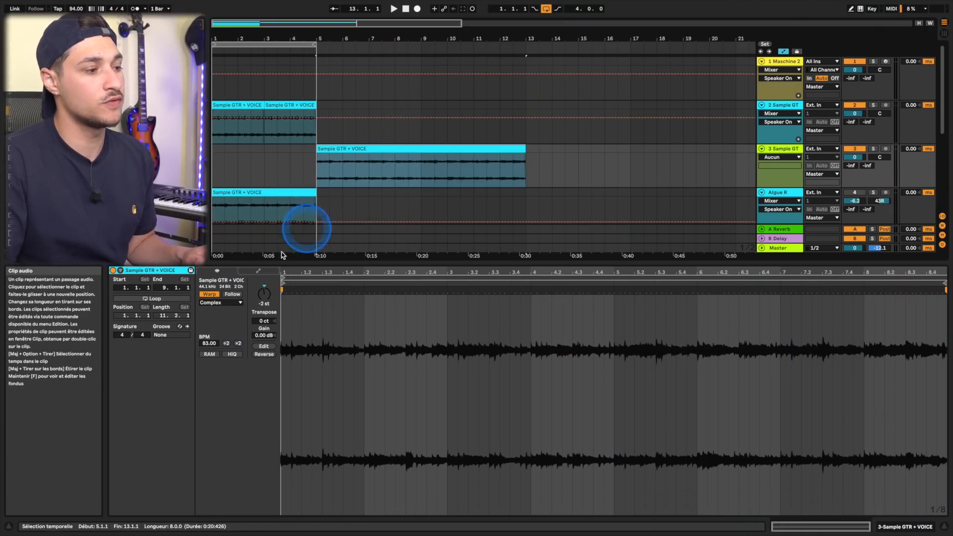
Add an empty audio track below the 8-bar sample copy and split the copy into half-bar slices from bar 5 to 13.
click(259, 355)
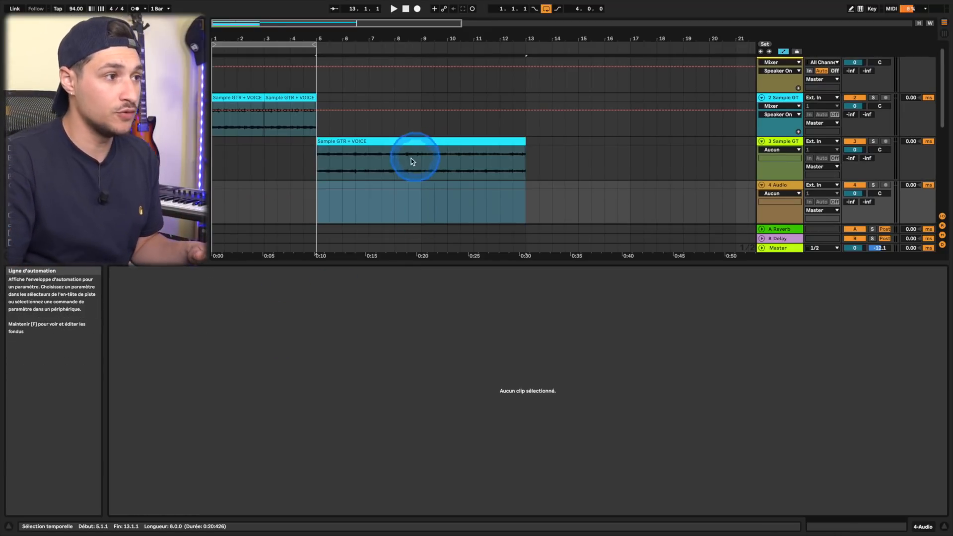
click(371, 156)
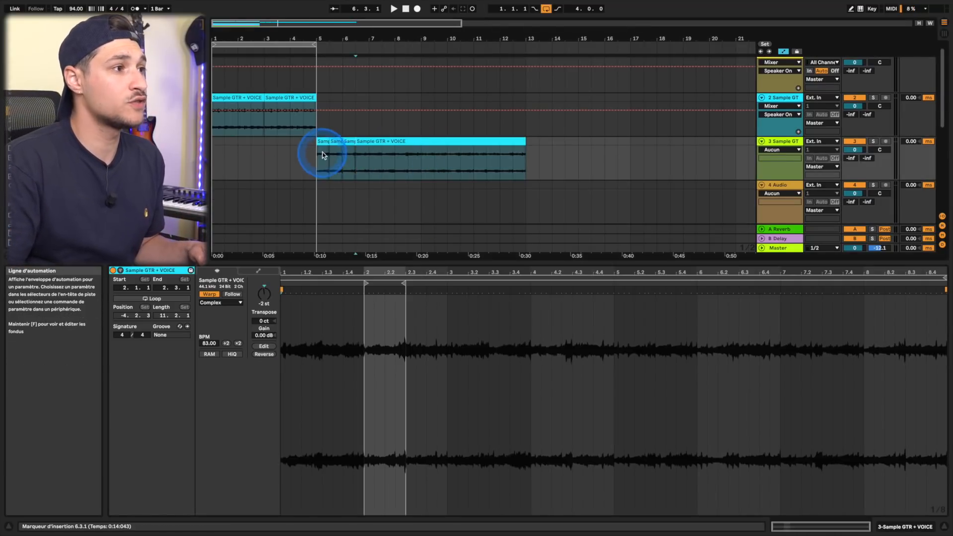
click(373, 157)
key(super+e)
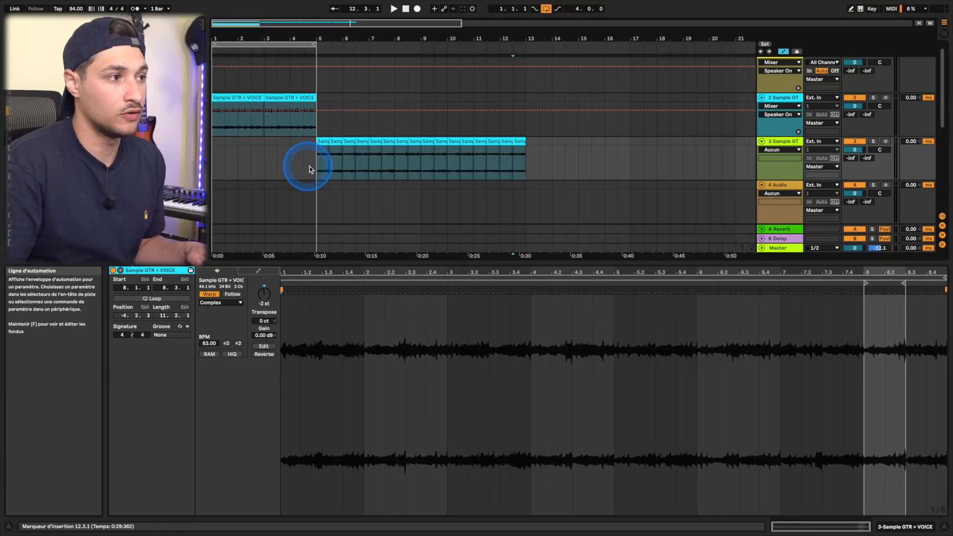
click(319, 165)
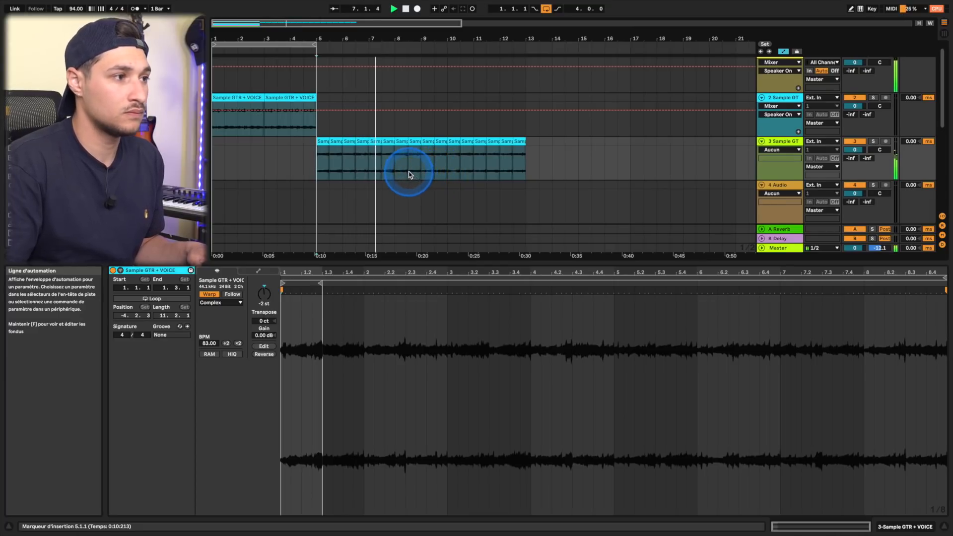
Stop playback and move the slices between bars 5 and 7 in shuffled order onto the empty audio track below.
scroll(408, 173, down, 2)
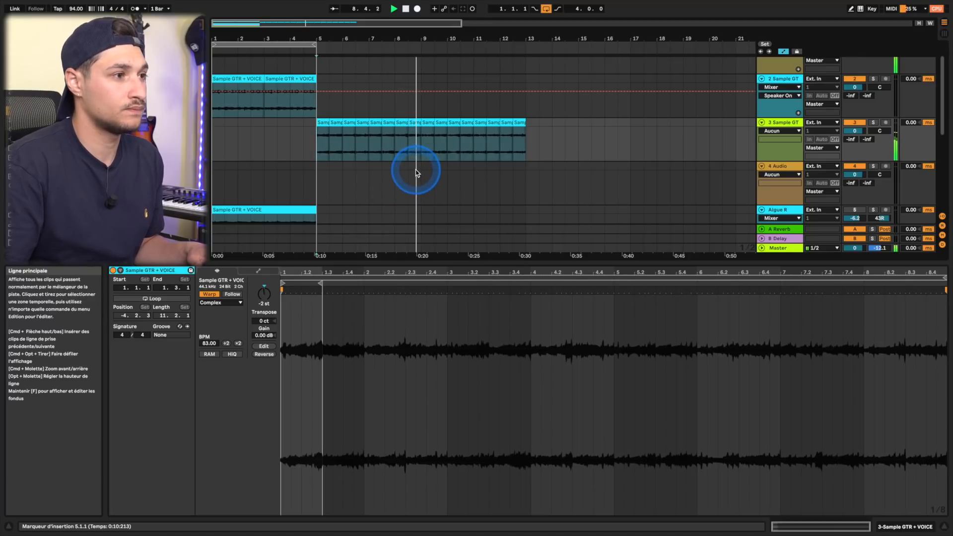
key(space)
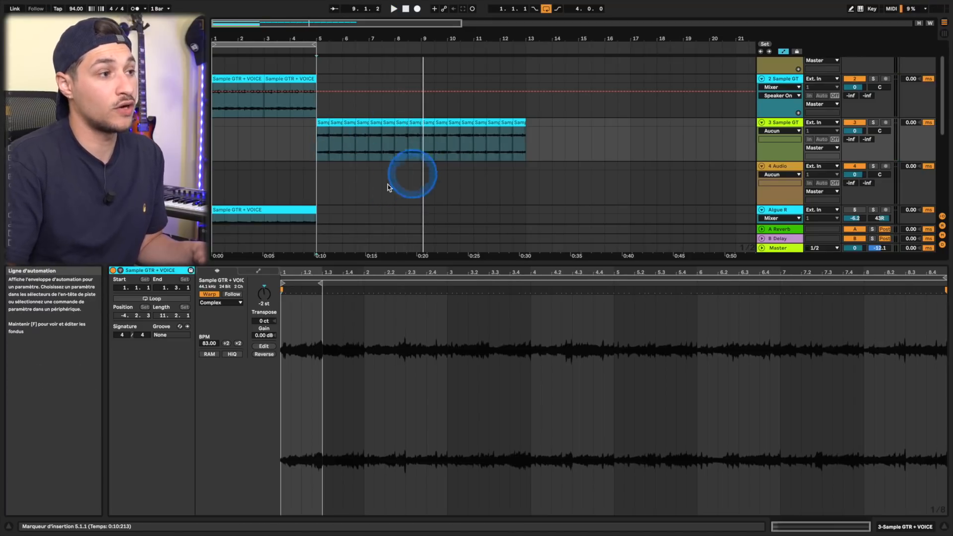
click(361, 124)
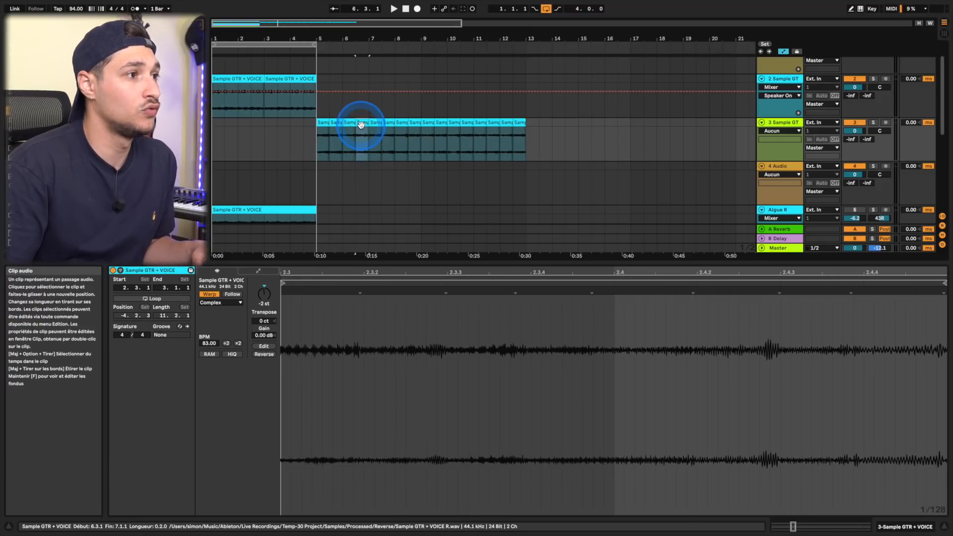
drag(361, 124, 323, 170)
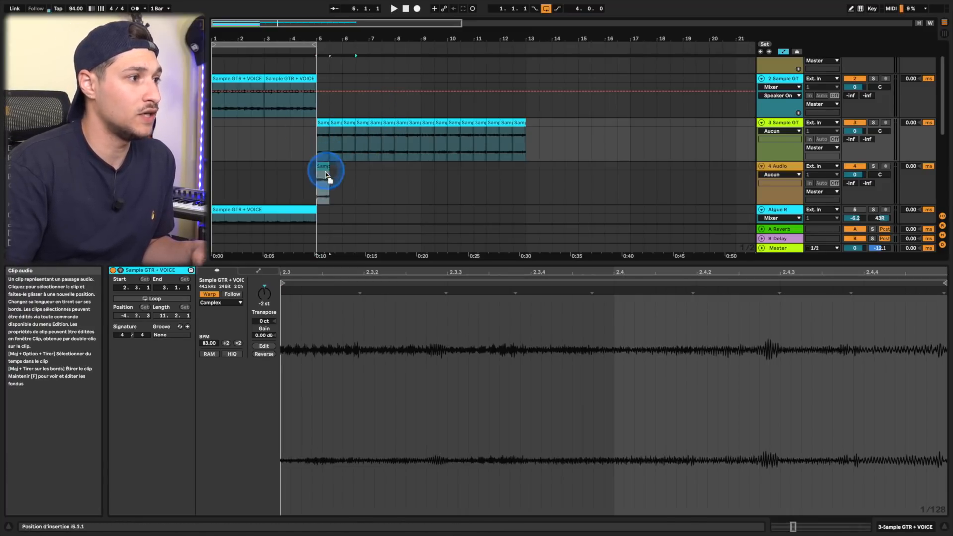
drag(351, 136, 334, 171)
click(338, 123)
drag(338, 123, 362, 181)
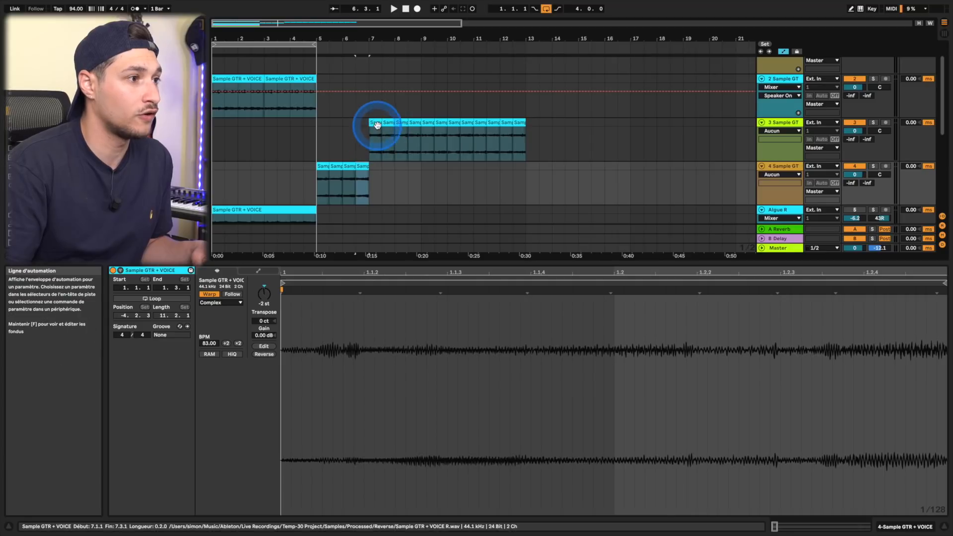
Move the remaining slices between bars 7 and 13 in shuffled order onto the lower track, directly after the first four.
click(414, 122)
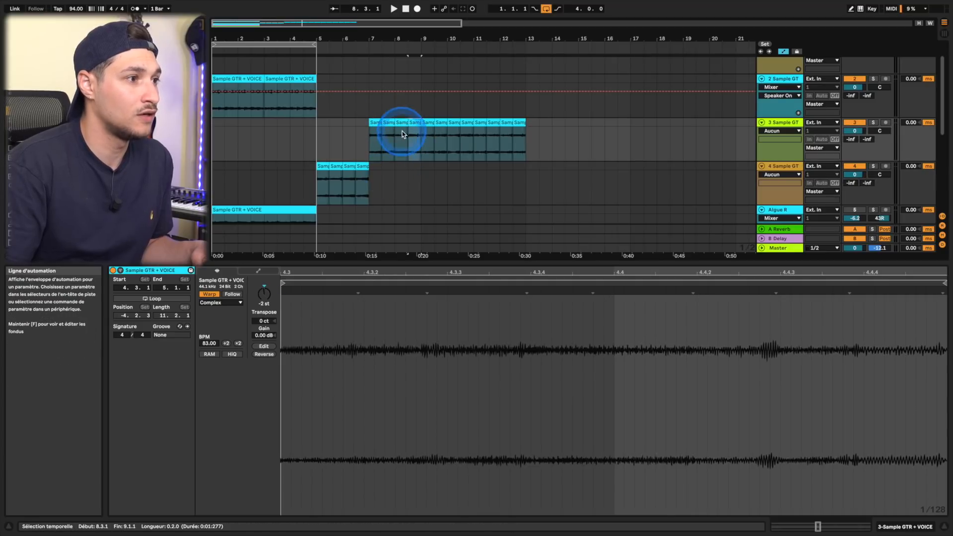
drag(411, 132, 375, 177)
drag(396, 124, 389, 181)
drag(386, 124, 418, 178)
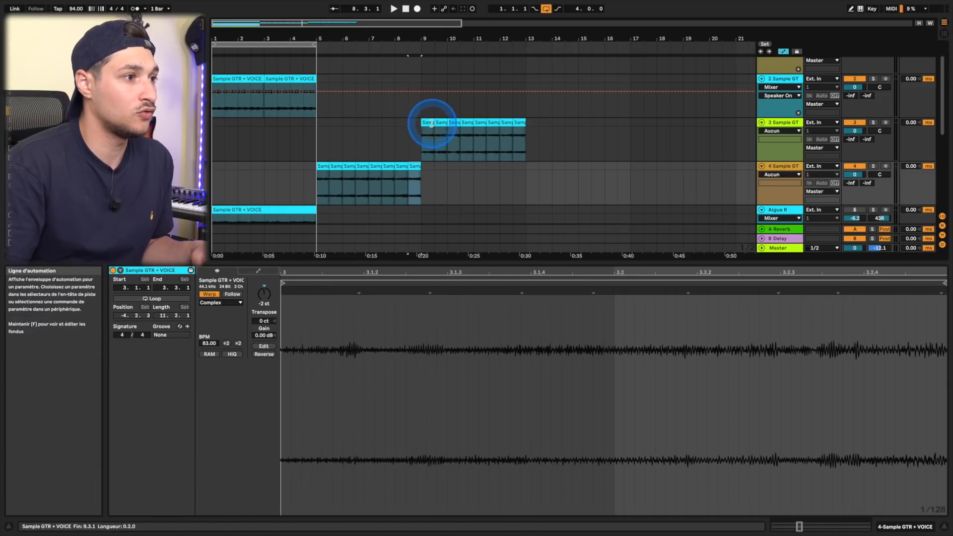
drag(467, 124, 467, 125)
drag(479, 124, 521, 170)
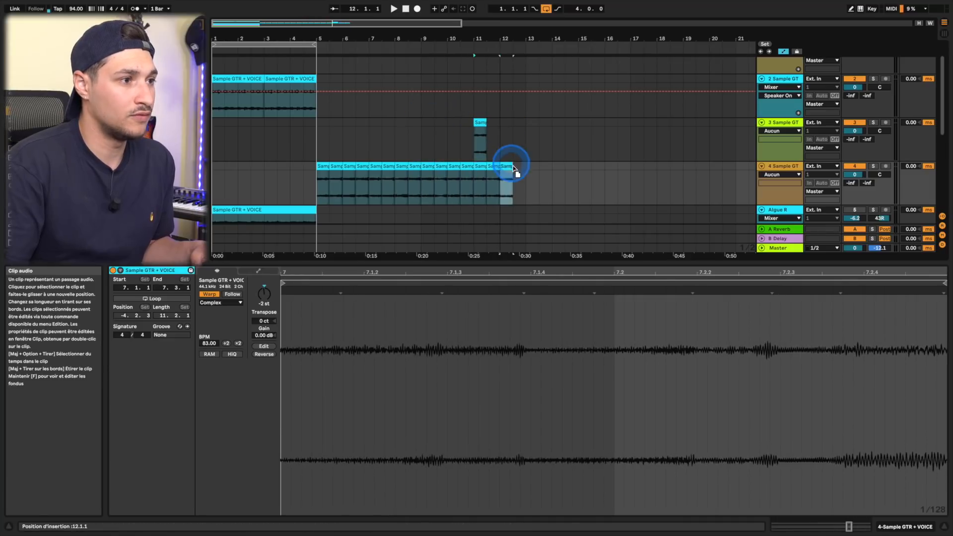
Delete the emptied source track and play the rearranged slices from bar 5.
click(780, 124)
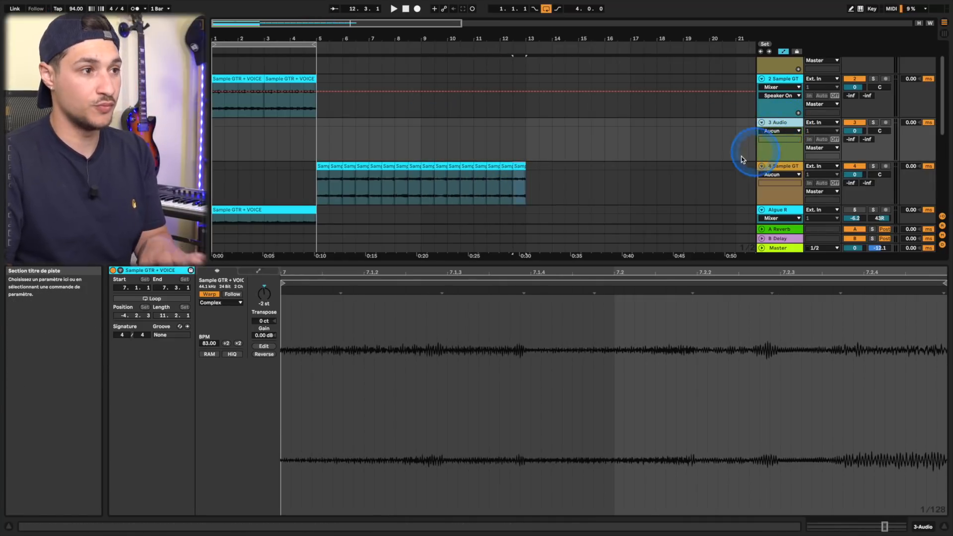
key(Delete)
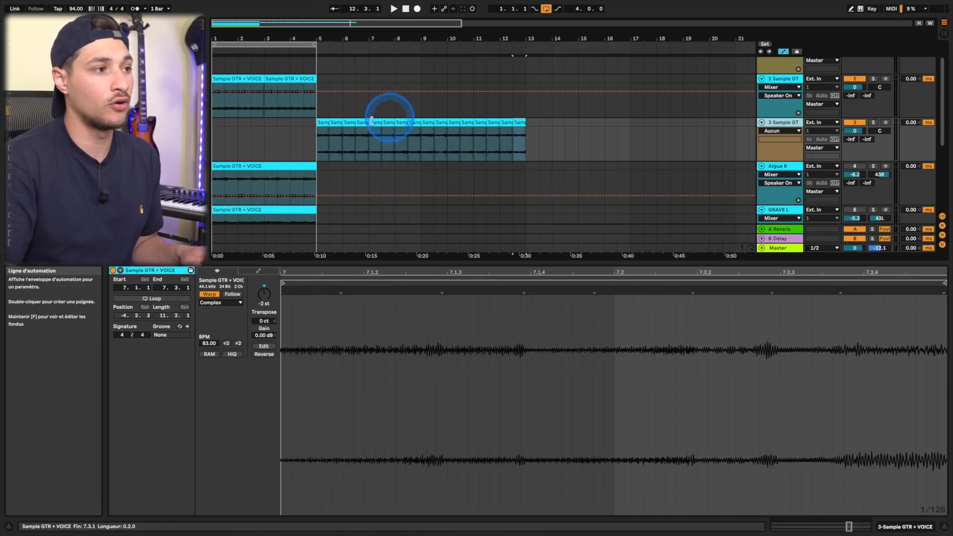
click(322, 144)
key(space)
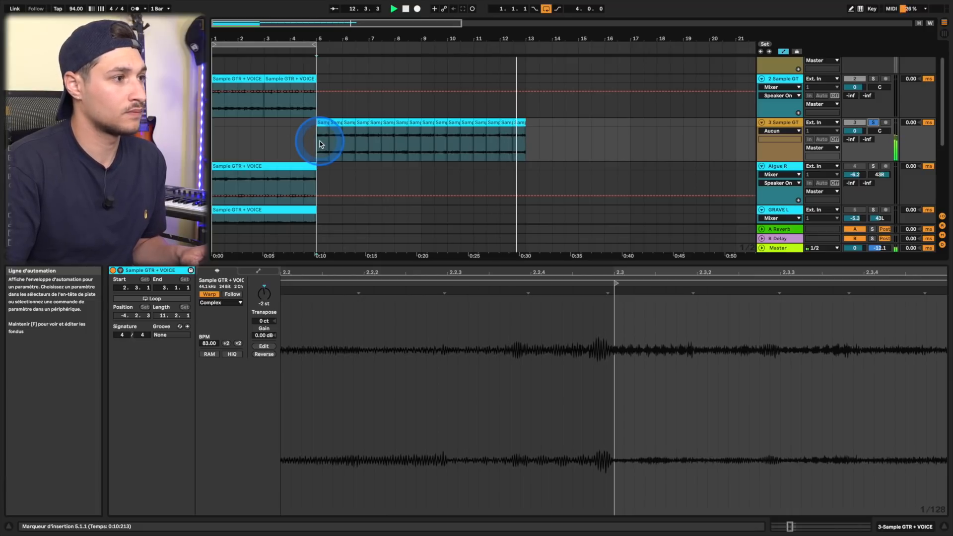
key(space)
click(317, 144)
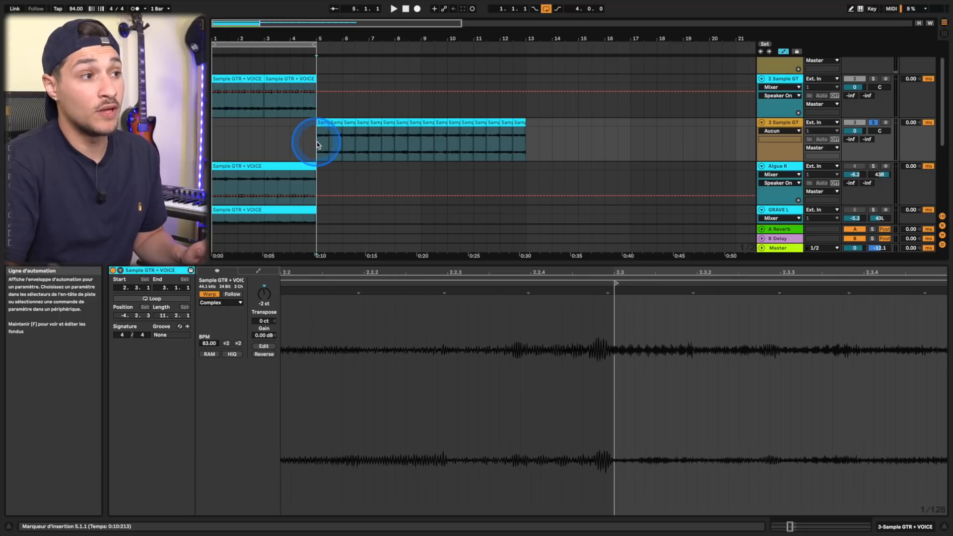
Consolidate the slices from bar 5 to 13 into one clip, transpose it 12 st and high-cut it with Pro-Q 3 around 2681 Hz.
drag(318, 144, 523, 137)
key(super+j)
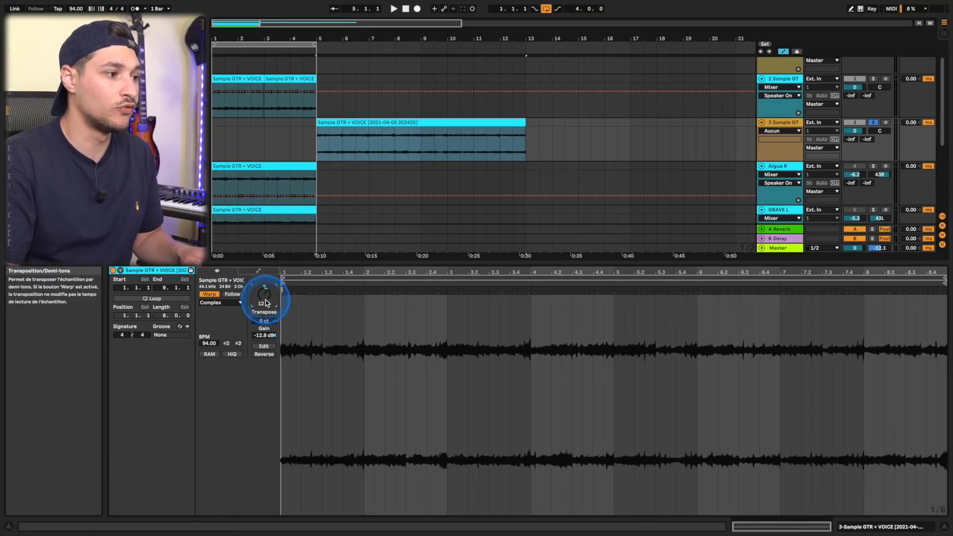
key(space)
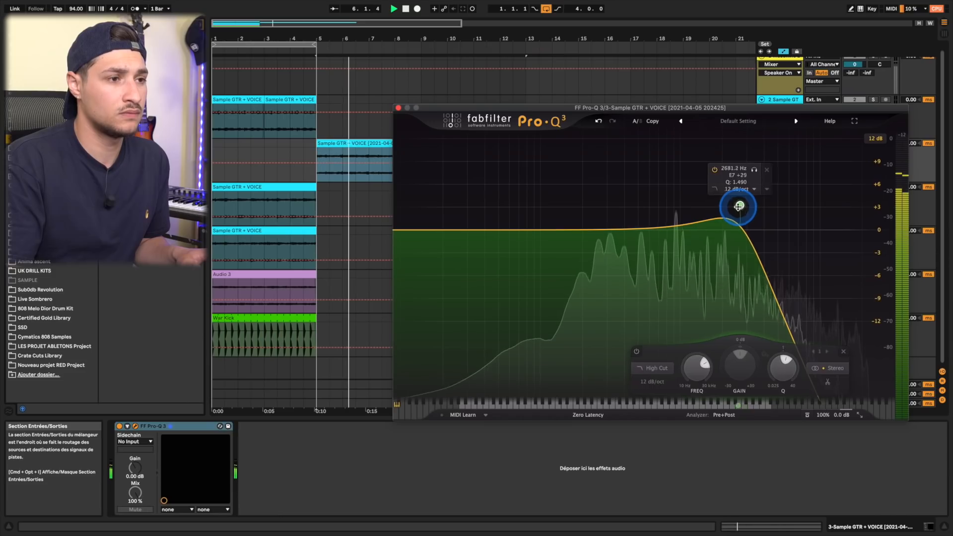
Double the consolidated clip's playback speed and add HalfTime with a 2-bar loop at 2x, limiting its band's upper edge to 2.81 kHz.
click(356, 141)
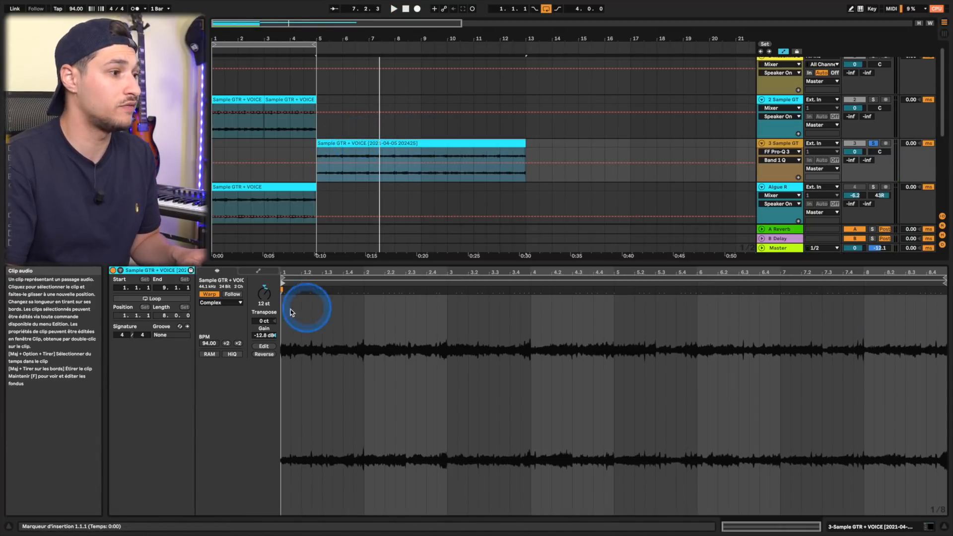
click(225, 343)
key(space)
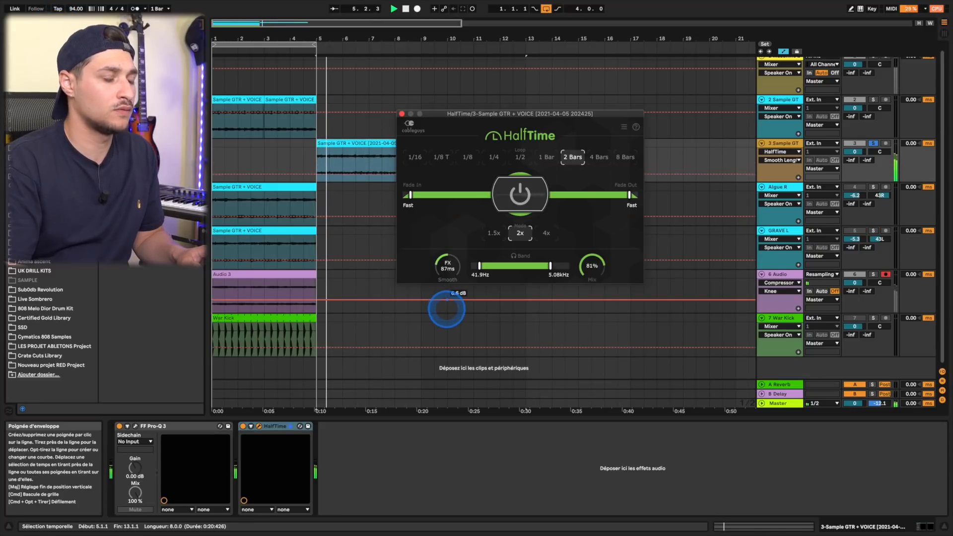
drag(552, 268, 542, 266)
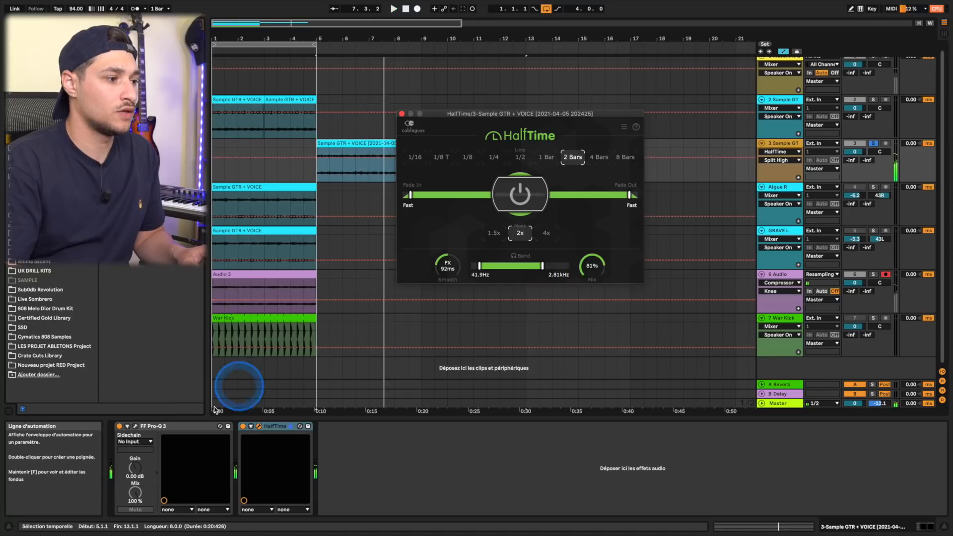
Move Pro-Q 3 after HalfTime in the device chain and adjust its EQ bands.
drag(139, 426, 346, 445)
drag(819, 196, 829, 197)
click(768, 283)
drag(768, 283, 681, 303)
click(443, 102)
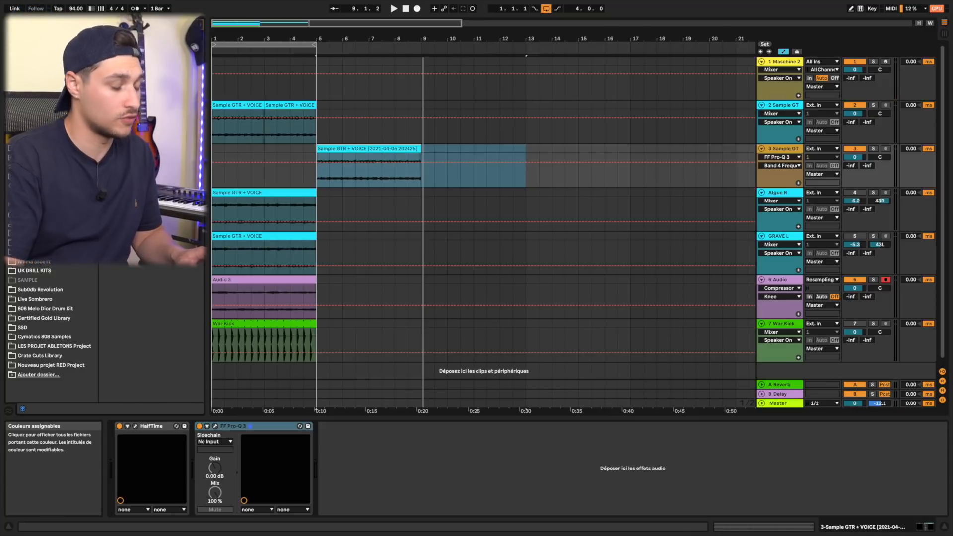
Add the Raum reverb after Pro-Q 3 in Airy mode, with the mix around 31% and the predelay around 0.20 ms.
key(Return)
key(space)
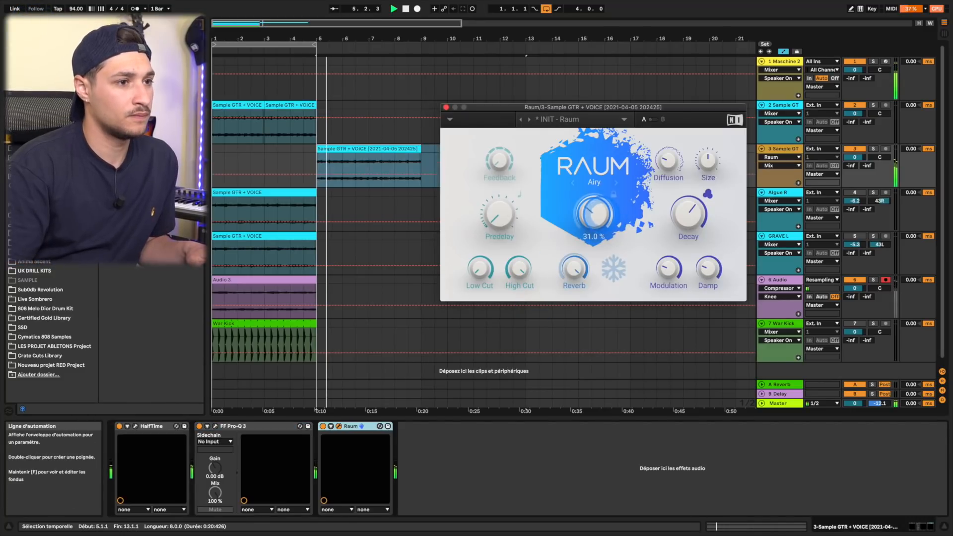
drag(591, 227, 589, 220)
drag(489, 215, 489, 210)
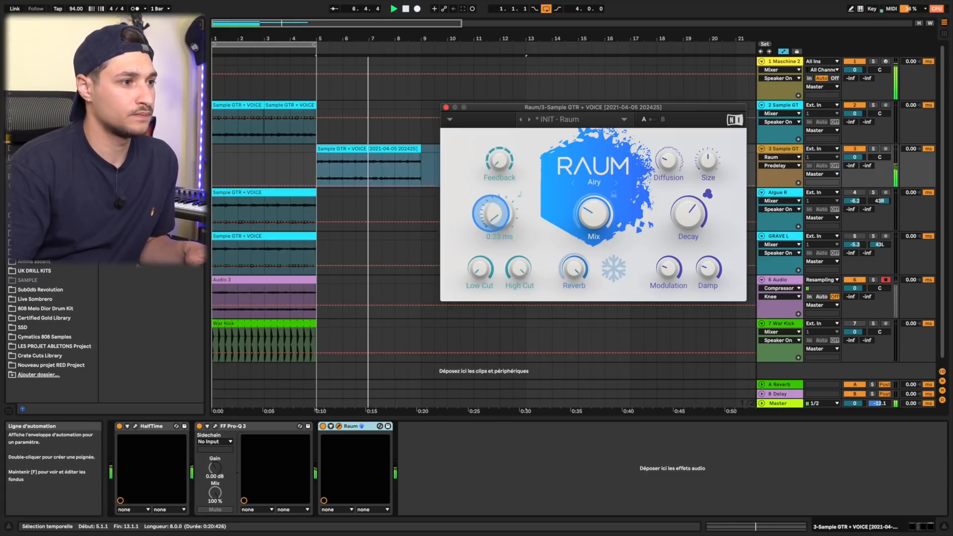
click(446, 108)
click(429, 172)
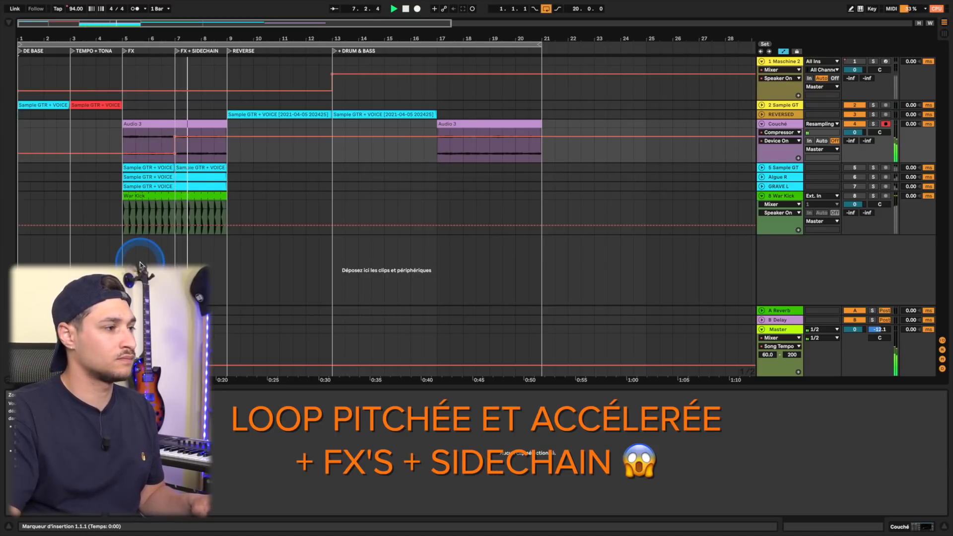
click(128, 218)
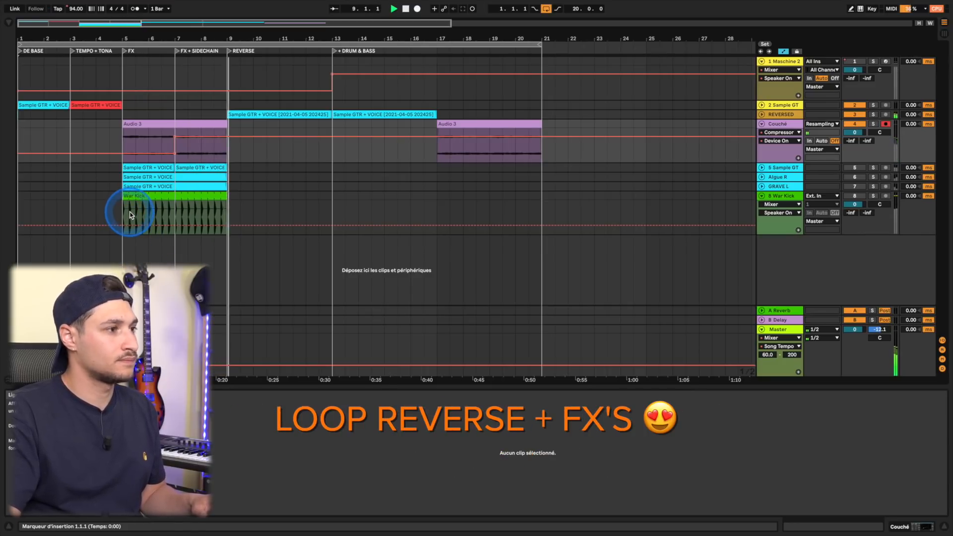
click(172, 193)
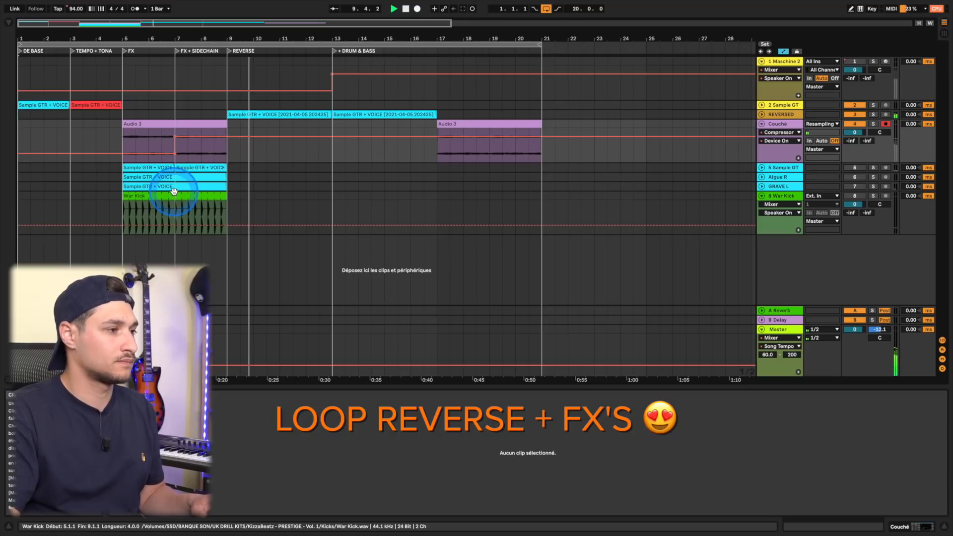
click(205, 183)
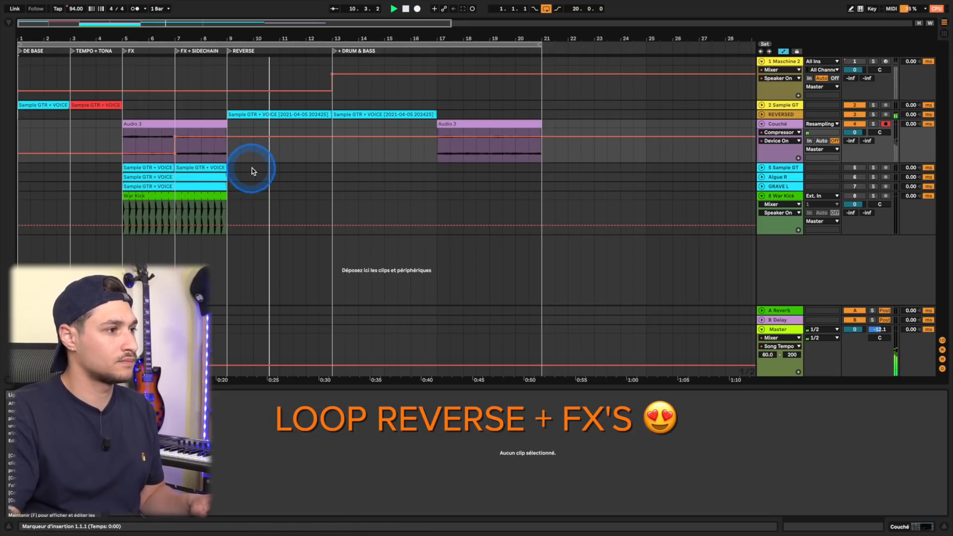
click(393, 183)
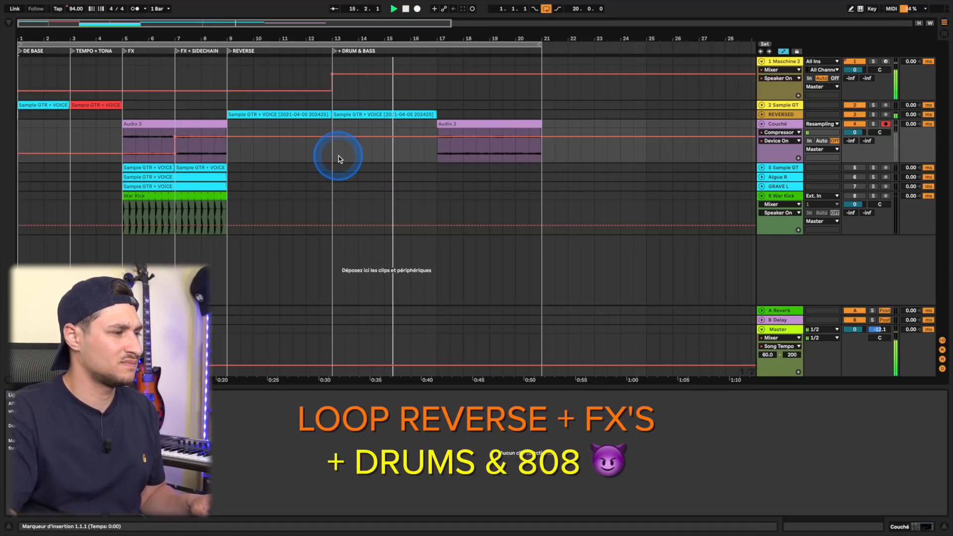
click(64, 103)
click(65, 95)
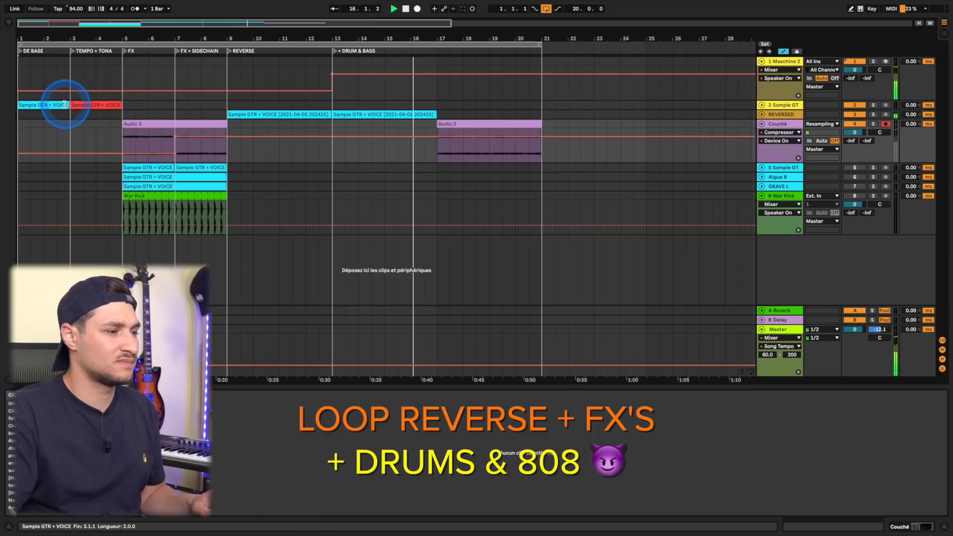